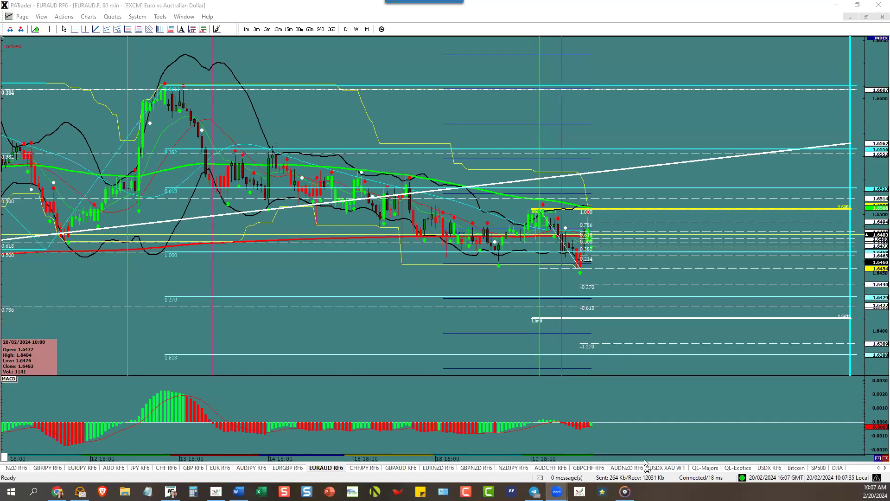
Switch to the USDX XAU WTI charts and shift the chart left to leave a right margin
{"action": "left_click", "coordinate": [668, 468]}
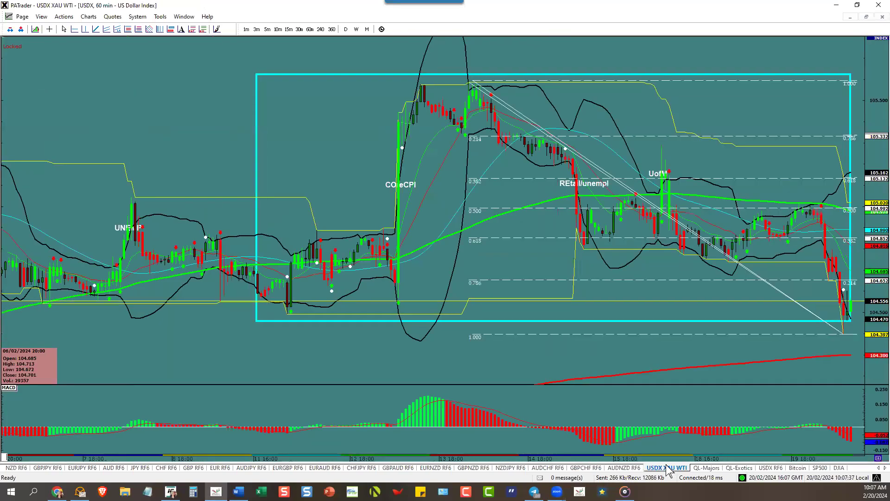
{"action": "left_click_drag", "start_coordinate": [455, 59], "coordinate": [329, 45]}
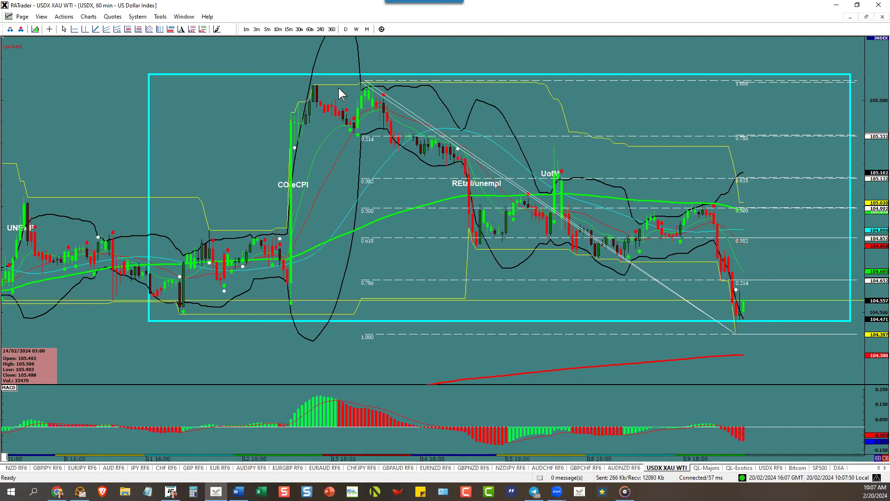
Sketch trendlines along the MACD lows, falling price lows and expected rebound, then delete them all
{"action": "left_click_drag", "start_coordinate": [498, 444], "coordinate": [758, 439]}
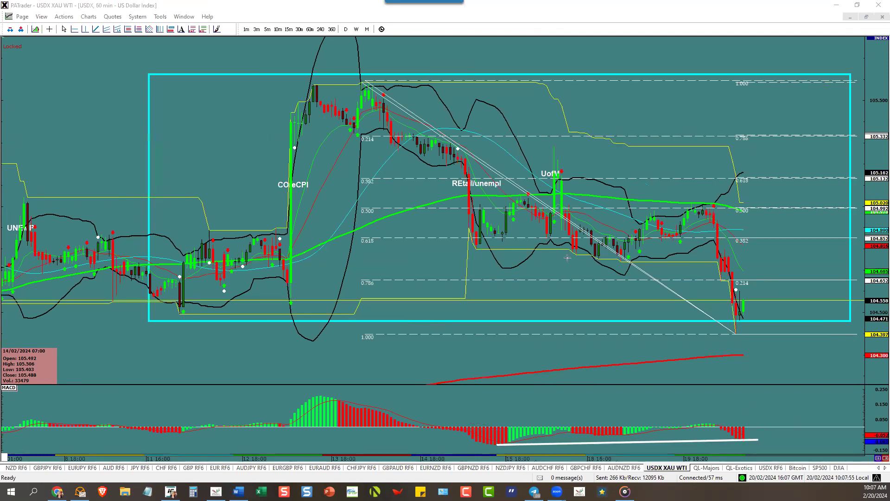
{"action": "left_click_drag", "start_coordinate": [483, 238], "coordinate": [752, 331]}
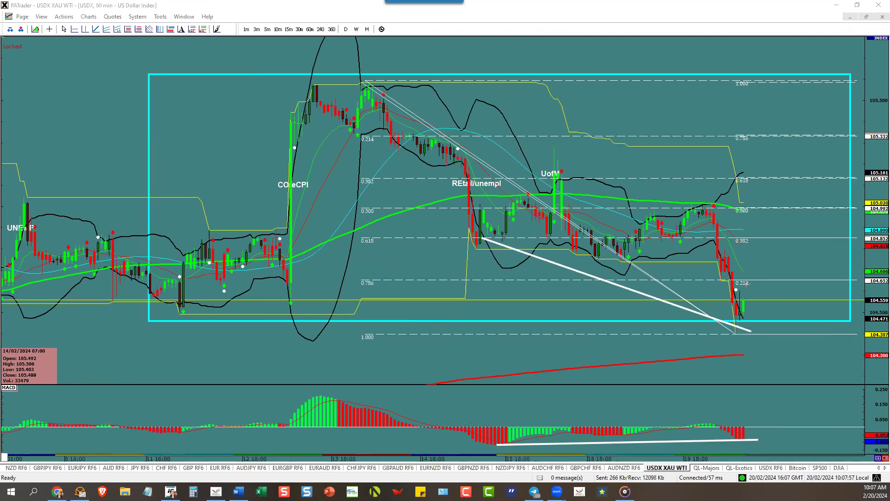
{"action": "left_click_drag", "start_coordinate": [747, 283], "coordinate": [778, 142]}
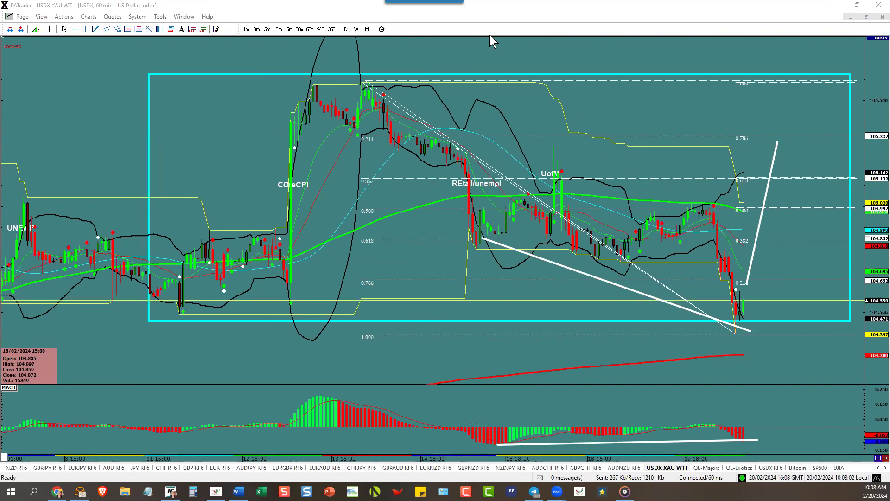
{"action": "key", "text": "Delete"}
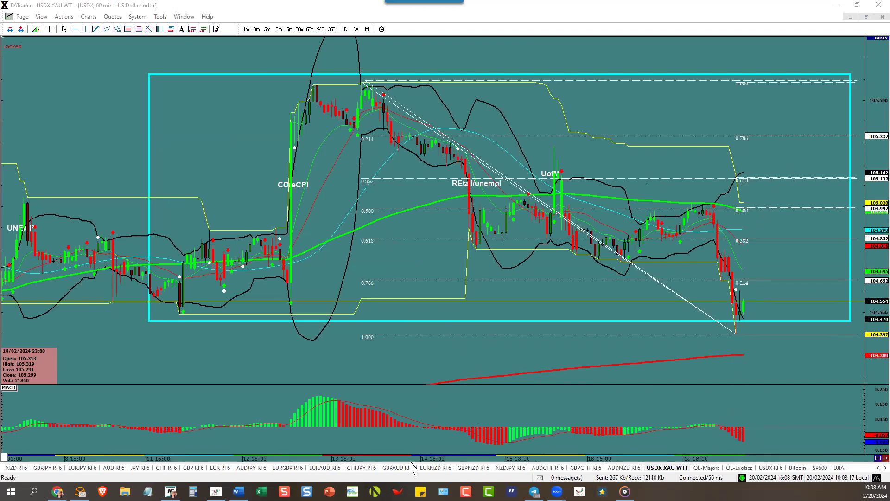
Maximize the EURUSD 240-minute chart on the EUR page and bring up the ProAct Forex Info Center
{"action": "left_click", "coordinate": [229, 468]}
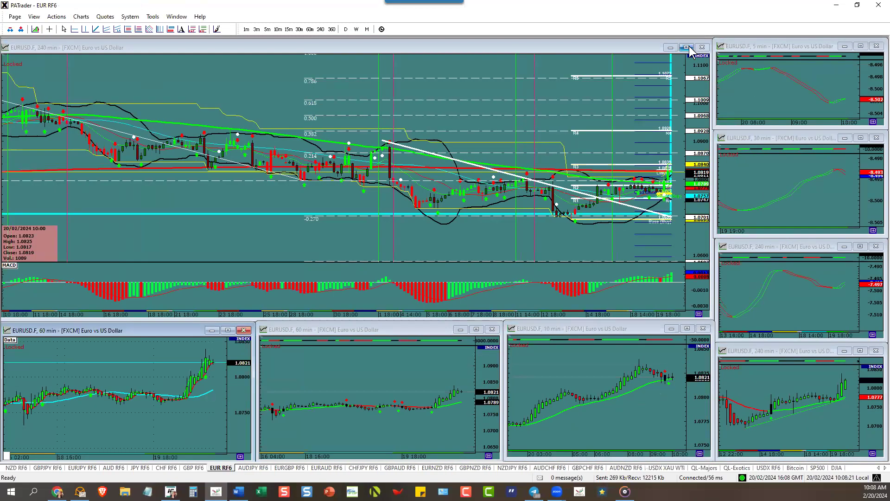
{"action": "left_click", "coordinate": [687, 47]}
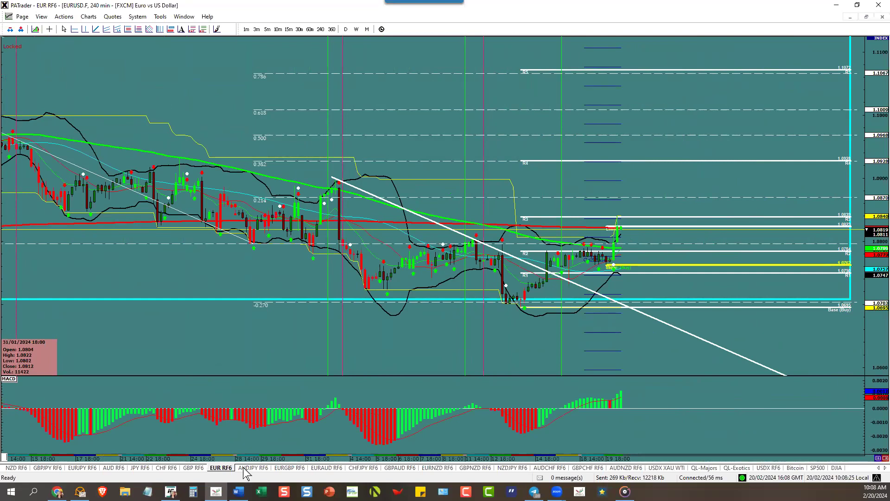
{"action": "left_click", "coordinate": [171, 492]}
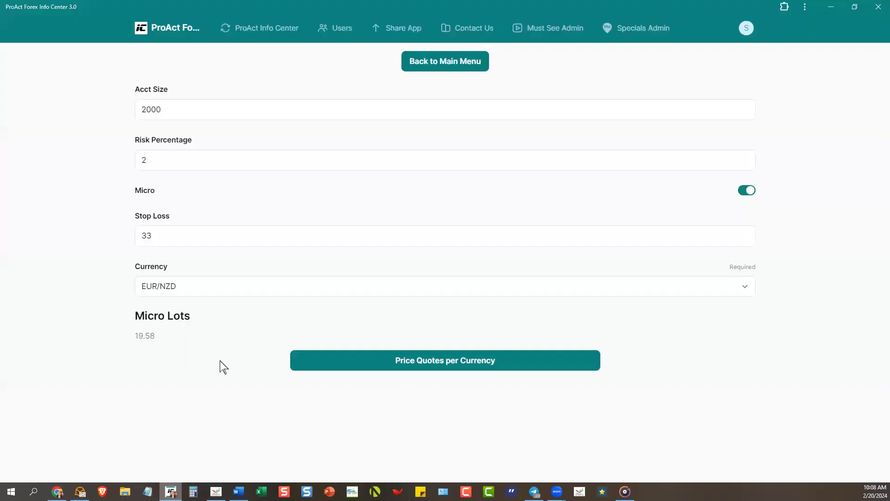
Open the ATR table from the Info Center main menu and float it over the charts
{"action": "left_click", "coordinate": [436, 61]}
{"action": "left_click", "coordinate": [437, 361]}
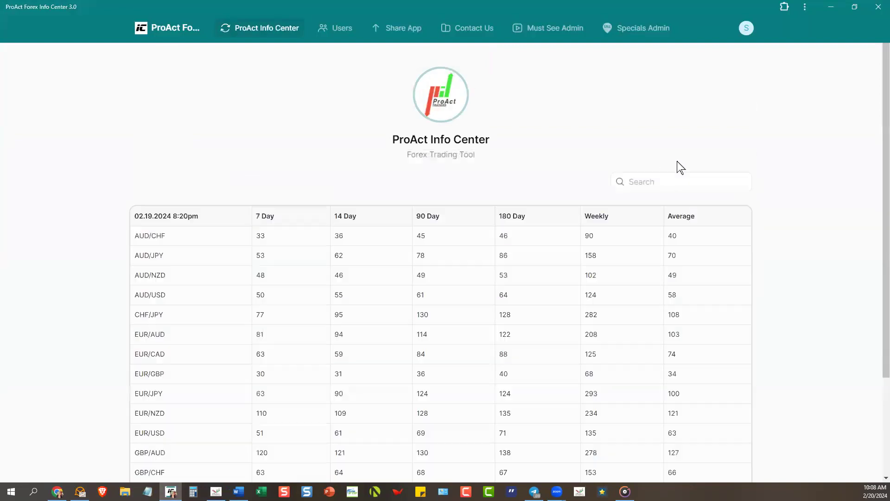
{"action": "left_click", "coordinate": [854, 7]}
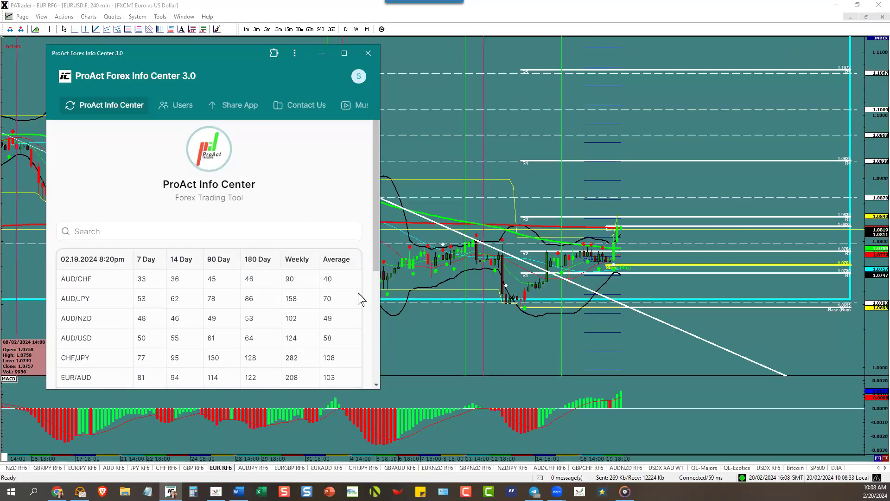
Mark EUR/USD's 14 Day value of 61 and open the GBP charts page
{"action": "scroll", "coordinate": [188, 323], "scroll_direction": "down", "scroll_amount": 3}
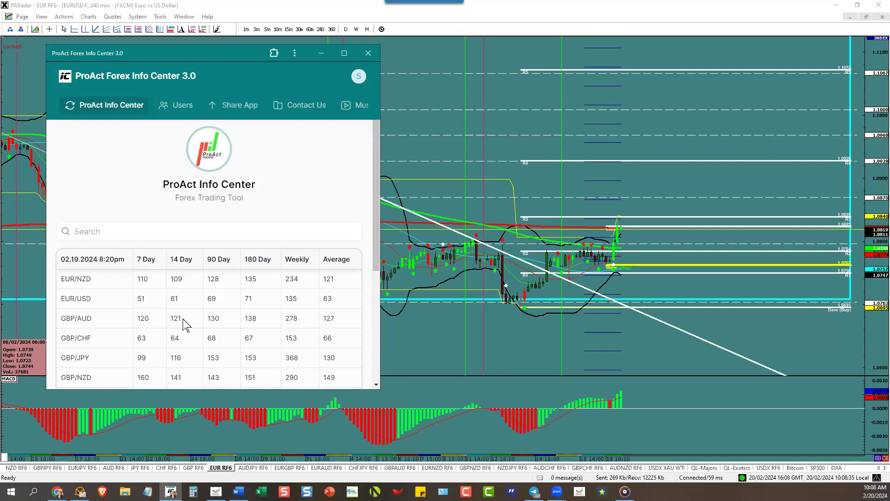
{"action": "left_click", "coordinate": [175, 302]}
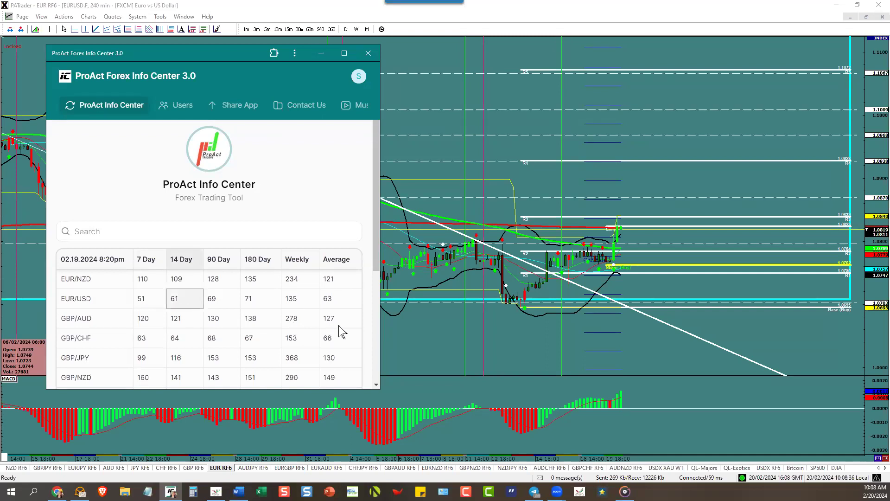
{"action": "left_click", "coordinate": [192, 467]}
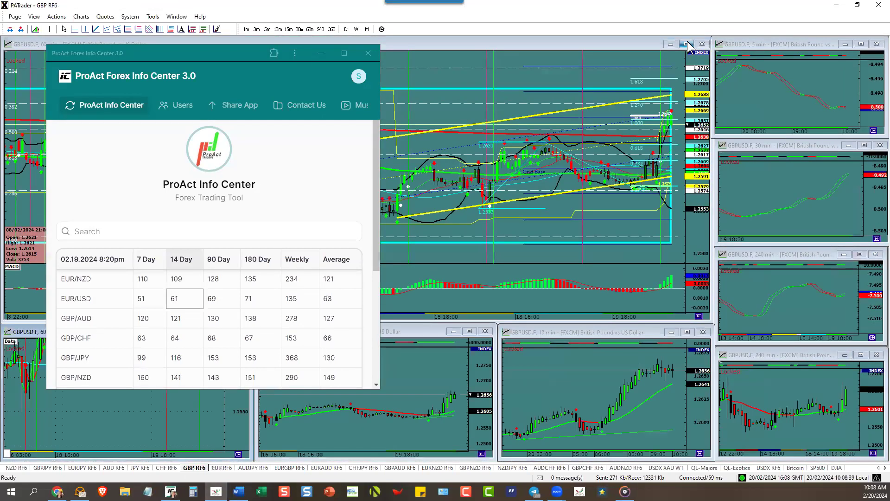
Maximize the GBPUSD 60-minute chart, shift it left, and mark GBP/USD's 14 Day value 83
{"action": "left_click", "coordinate": [687, 44]}
{"action": "left_click_drag", "start_coordinate": [597, 90], "coordinate": [431, 104]}
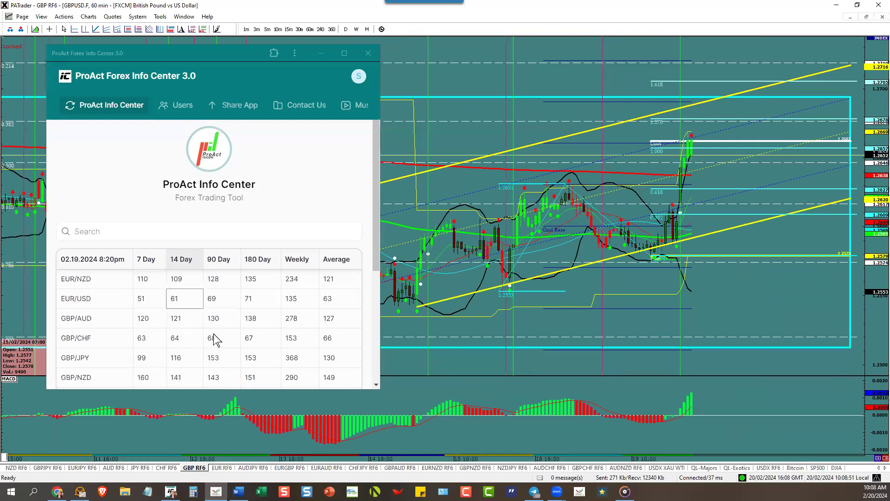
{"action": "scroll", "coordinate": [213, 341], "scroll_direction": "down", "scroll_amount": 3}
{"action": "left_click", "coordinate": [179, 245]}
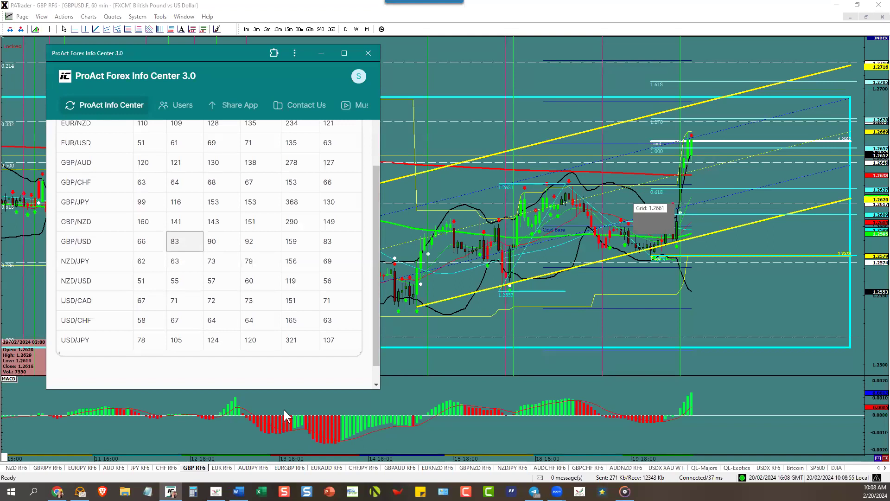
Maximize the USDCHF 60-minute chart, mark USD/CHF's 14 Day value 67, then open the JPY page
{"action": "left_click", "coordinate": [166, 467]}
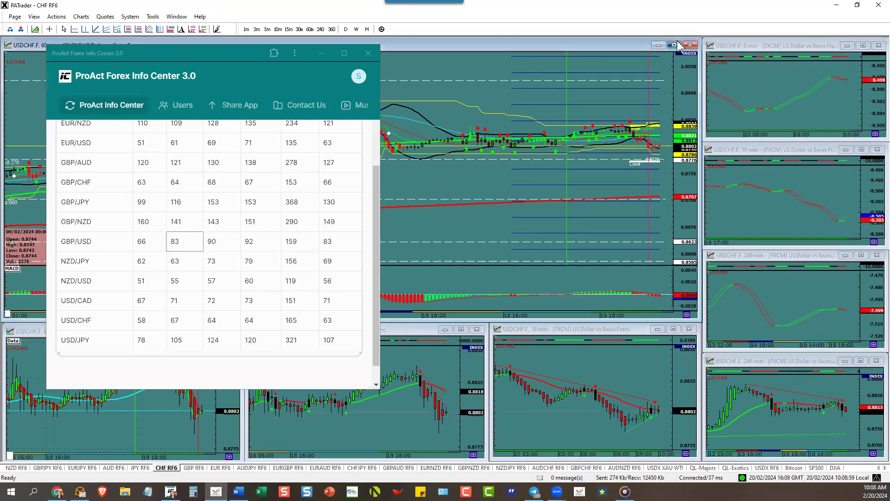
{"action": "left_click", "coordinate": [674, 45]}
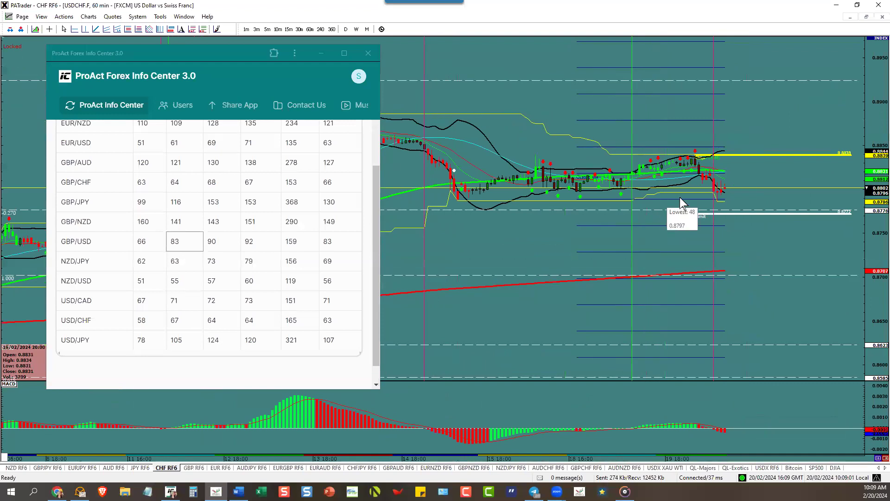
{"action": "left_click", "coordinate": [180, 323]}
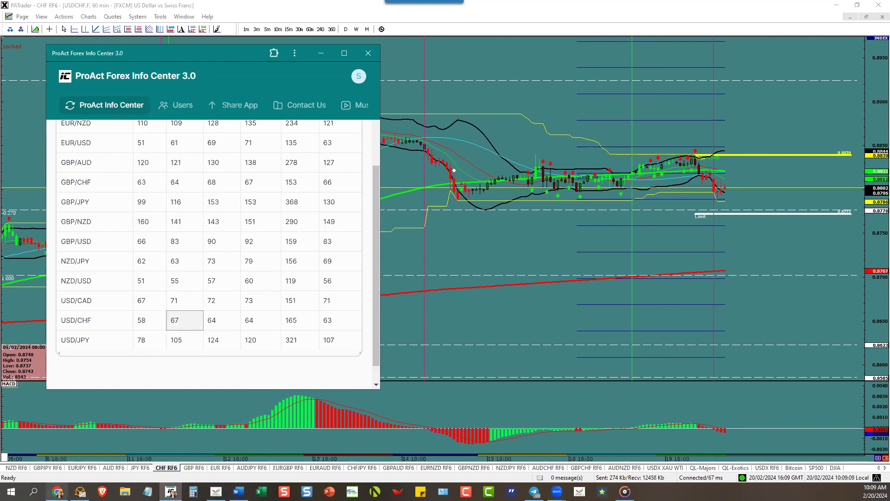
{"action": "left_click", "coordinate": [140, 467]}
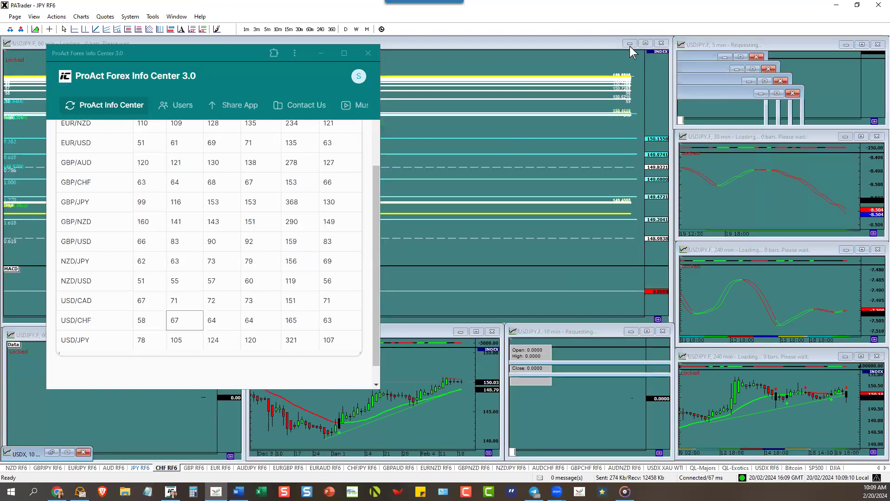
Maximize the USDJPY 60-minute chart, remove its yellow limit lines, and mark USD/JPY's 14 Day value 105
{"action": "left_click", "coordinate": [645, 43]}
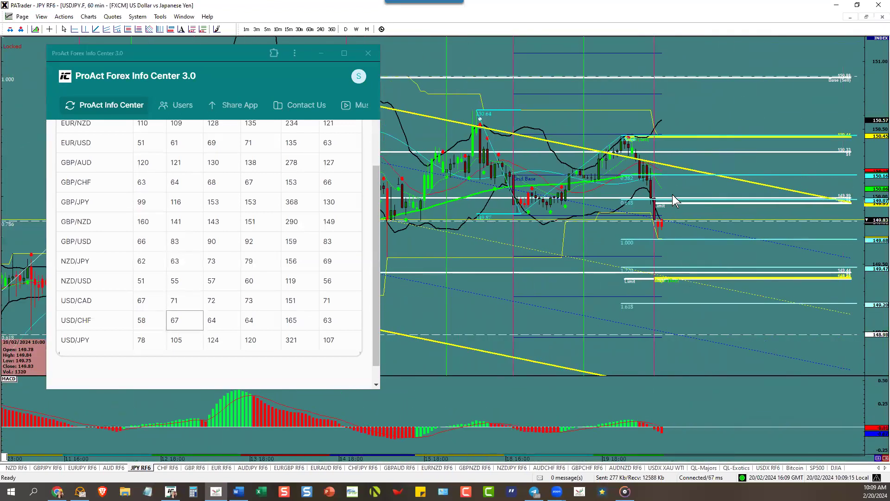
{"action": "right_click", "coordinate": [674, 210]}
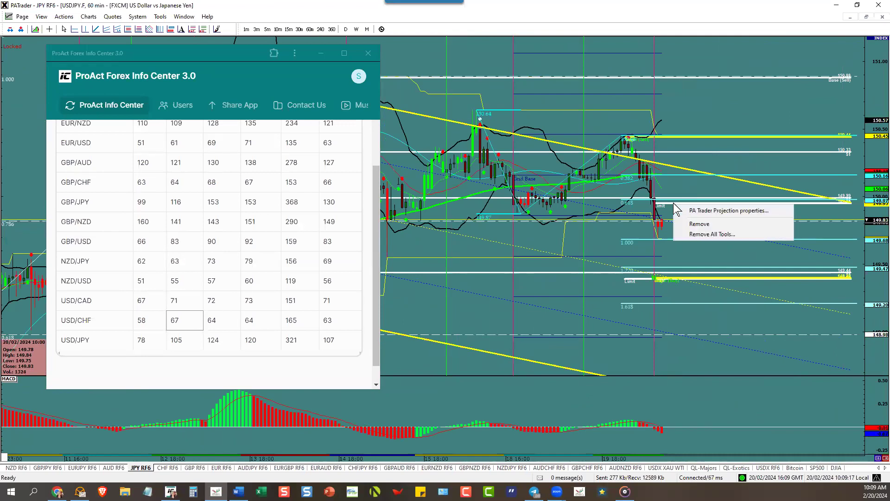
{"action": "left_click", "coordinate": [696, 221]}
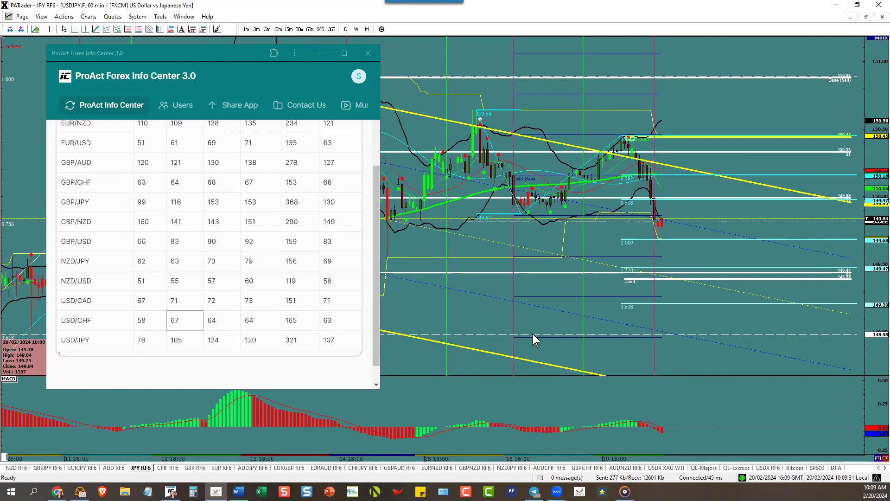
{"action": "left_click", "coordinate": [192, 345]}
Maximize the AUDUSD 60-minute chart on the AUD page and mark AUD/USD's 14 Day value 55
{"action": "left_click", "coordinate": [113, 468]}
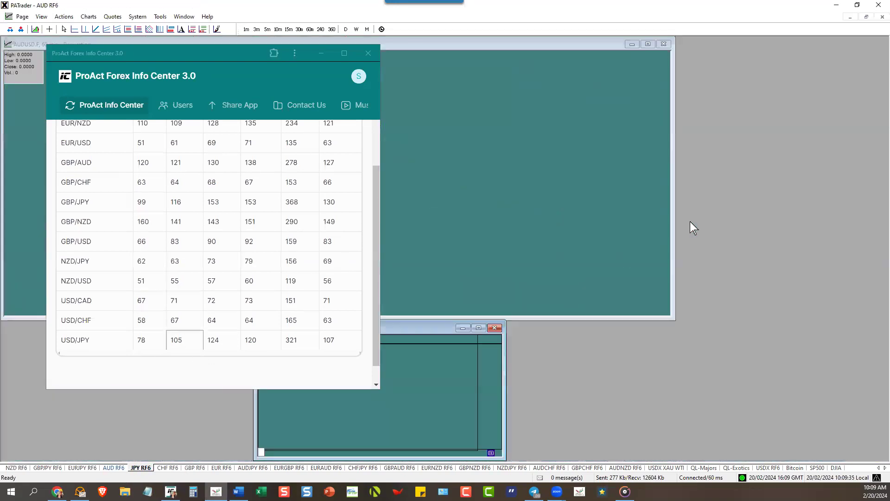
{"action": "left_click", "coordinate": [648, 44]}
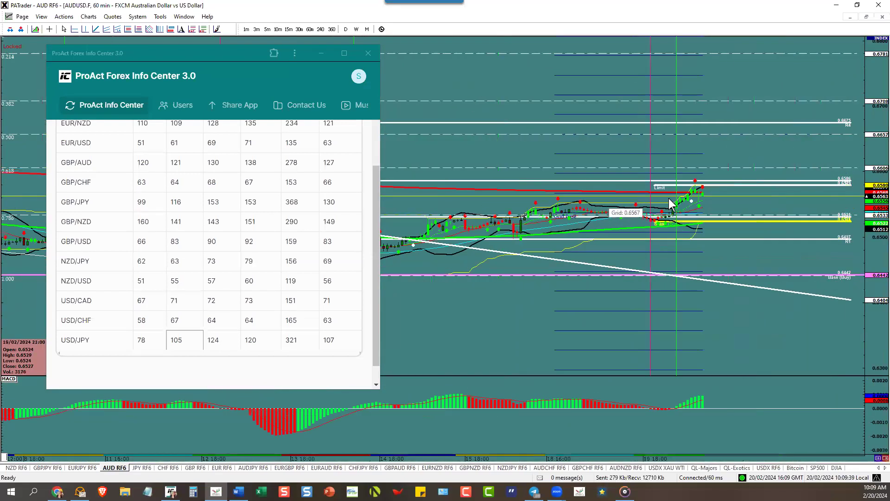
{"action": "scroll", "coordinate": [163, 154], "scroll_direction": "up", "scroll_amount": 3}
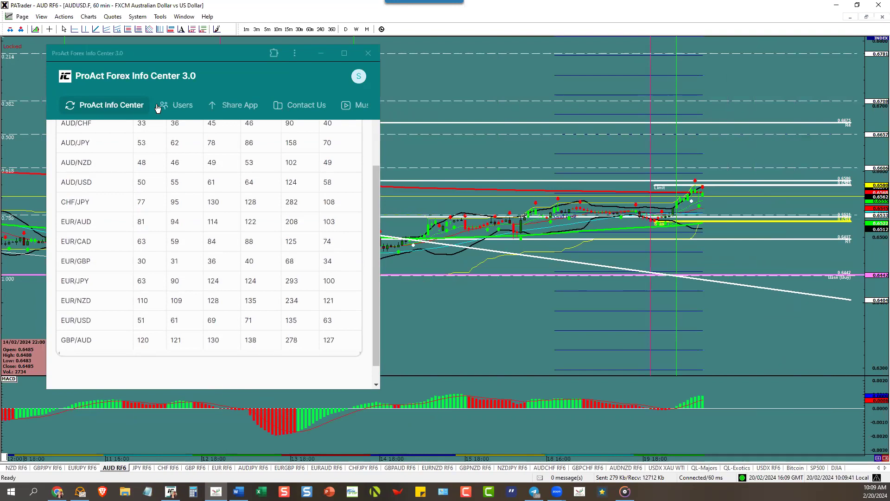
{"action": "left_click", "coordinate": [175, 183]}
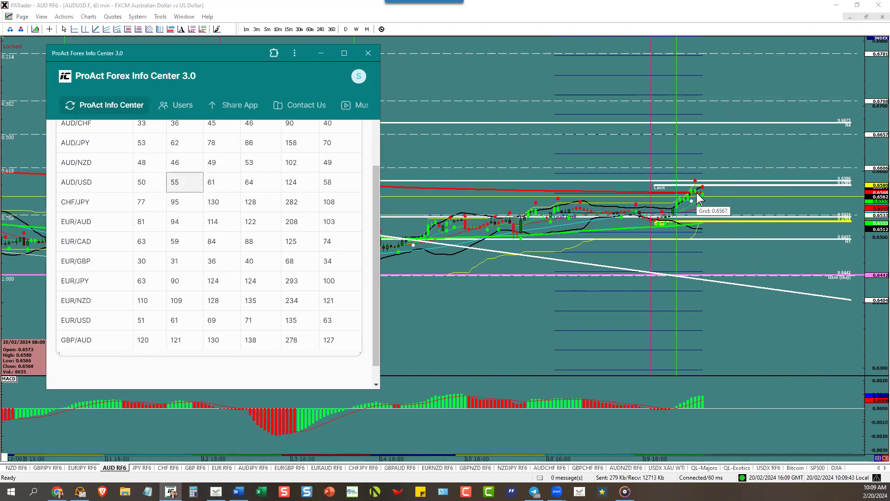
{"action": "mouse_move", "coordinate": [697, 189]}
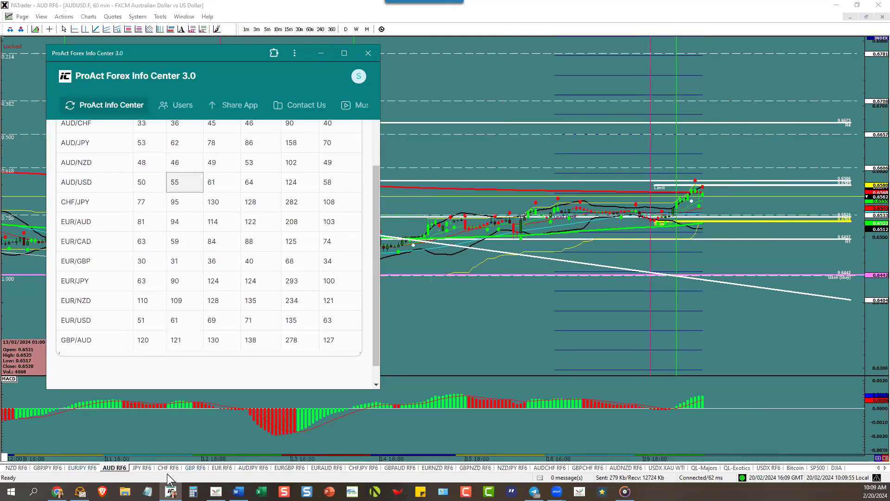
Show the EURJPY 60-minute chart full-size, shifted left to leave room after the last bar
{"action": "left_click", "coordinate": [82, 467]}
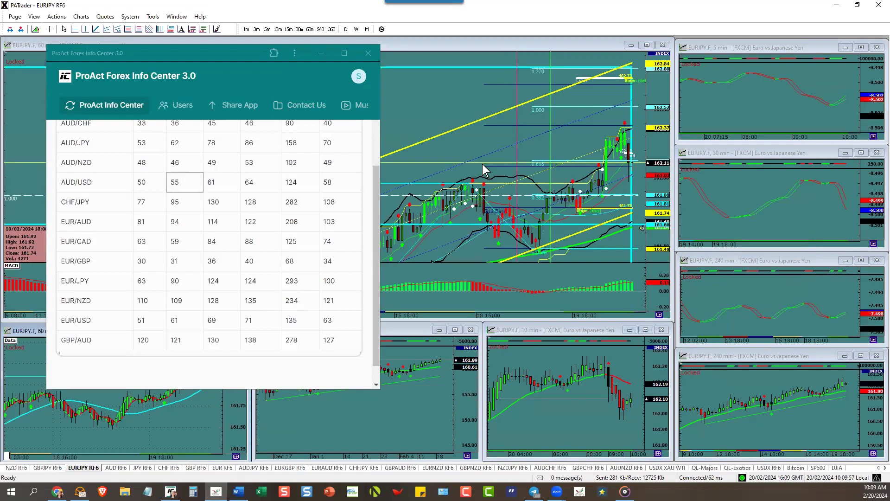
{"action": "left_click", "coordinate": [648, 46]}
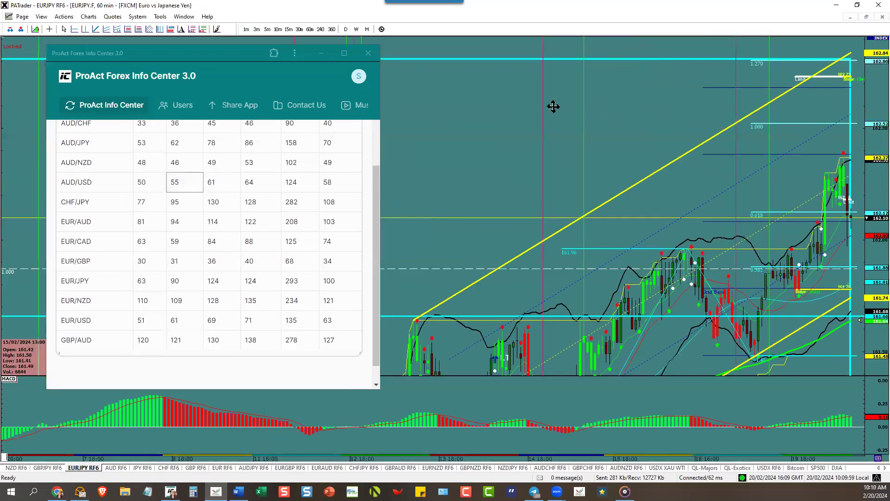
{"action": "left_click_drag", "start_coordinate": [553, 105], "coordinate": [414, 100]}
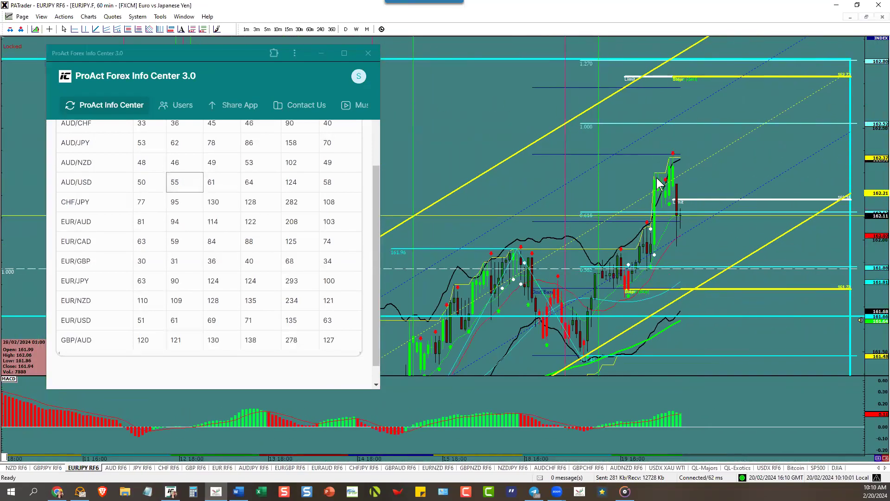
Remove the Limit and Stop order lines and mark EUR/JPY's 14 Day value 90
{"action": "right_click", "coordinate": [696, 200]}
{"action": "left_click", "coordinate": [816, 233]}
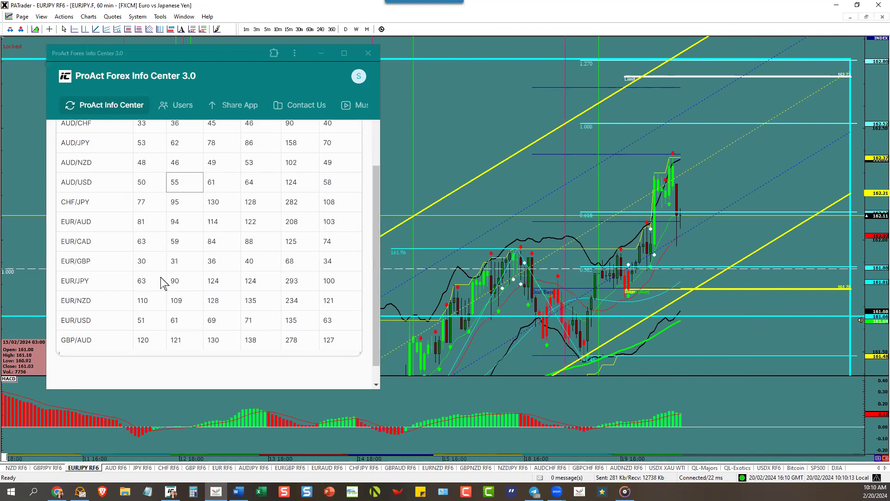
{"action": "left_click", "coordinate": [178, 282]}
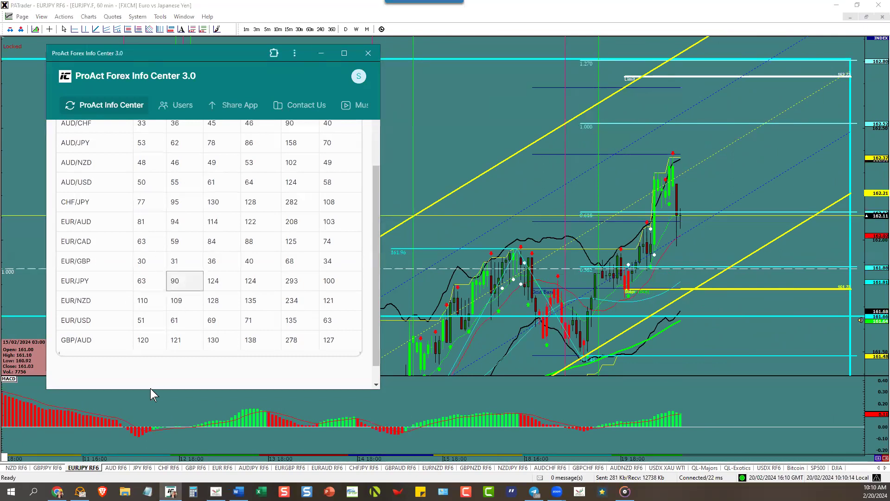
Shift the GBPJPY chart left for right-side room and mark GBP/JPY's 14 Day value 116
{"action": "left_click", "coordinate": [59, 468]}
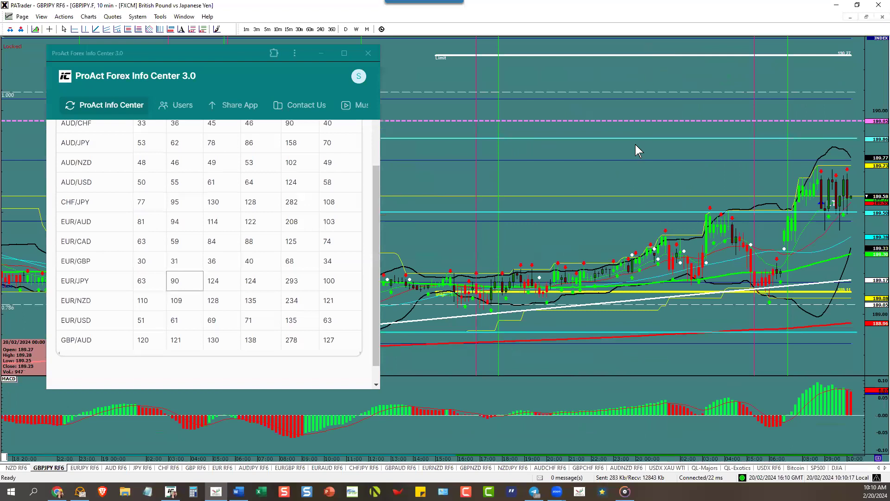
{"action": "left_click_drag", "start_coordinate": [616, 175], "coordinate": [450, 179]}
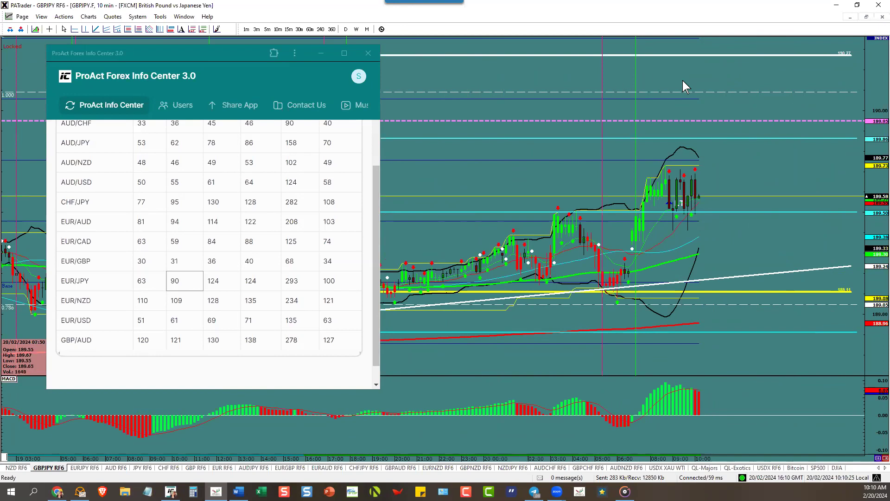
{"action": "left_click_drag", "start_coordinate": [814, 74], "coordinate": [787, 136]}
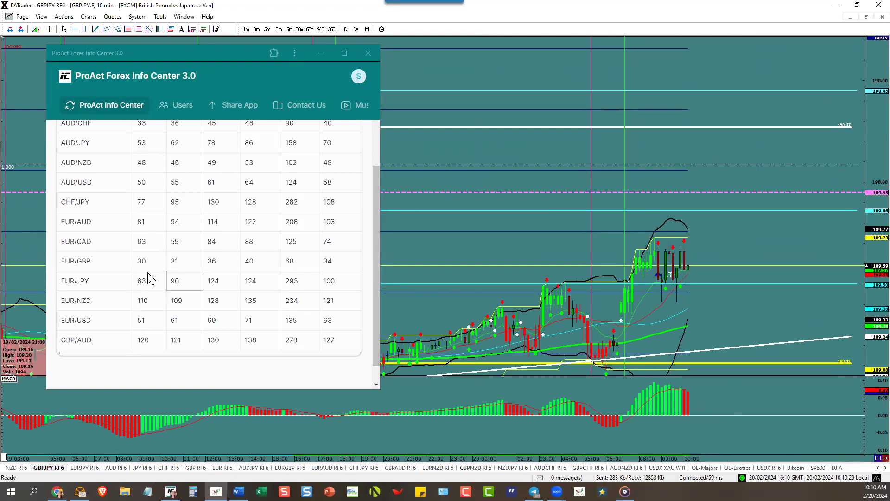
{"action": "scroll", "coordinate": [174, 225], "scroll_direction": "down", "scroll_amount": 3}
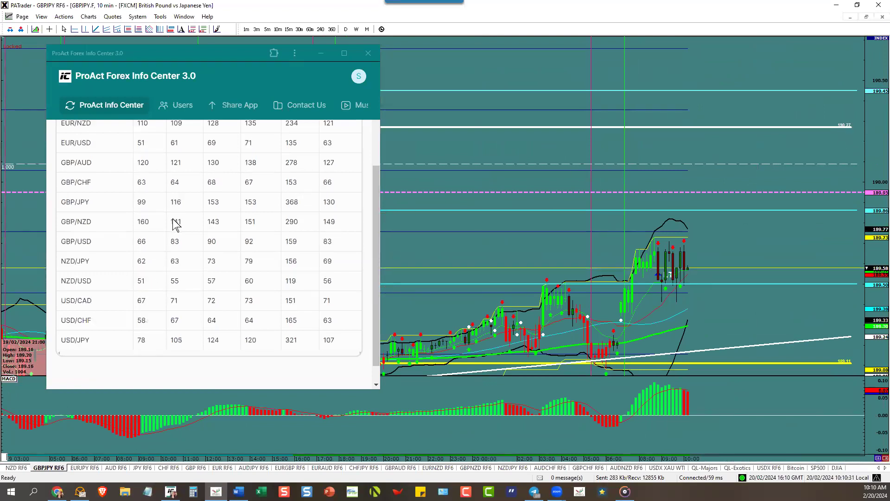
{"action": "left_click", "coordinate": [185, 207]}
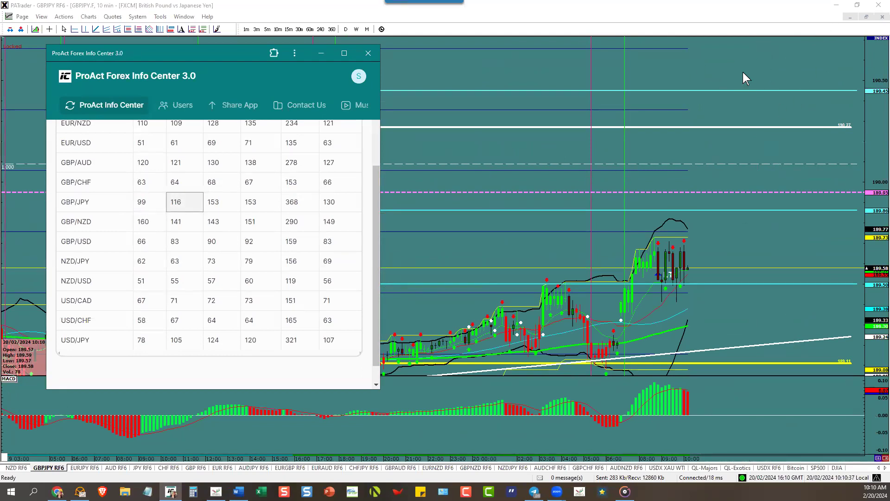
{"action": "left_click", "coordinate": [48, 467]}
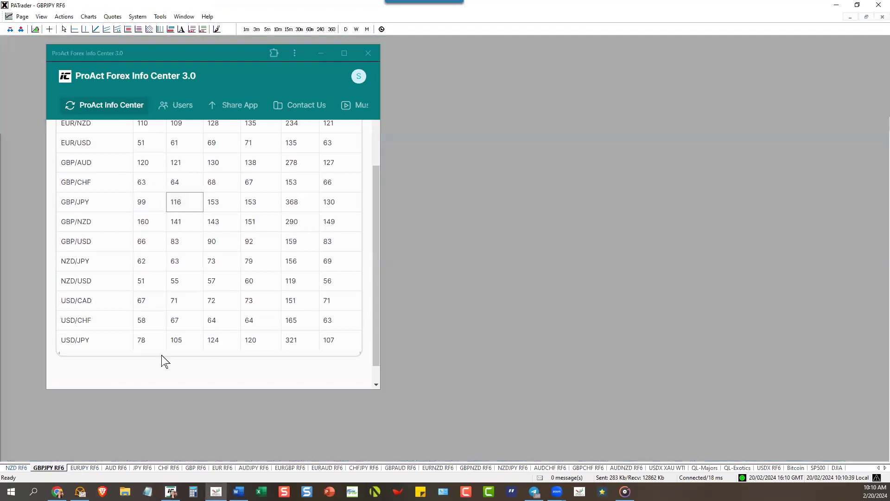
Shift the NZDUSD 60-minute chart left, check NZD/USD's 55 value, then switch to the AUDJPY page
{"action": "key", "text": "ctrl+shift+Tab"}
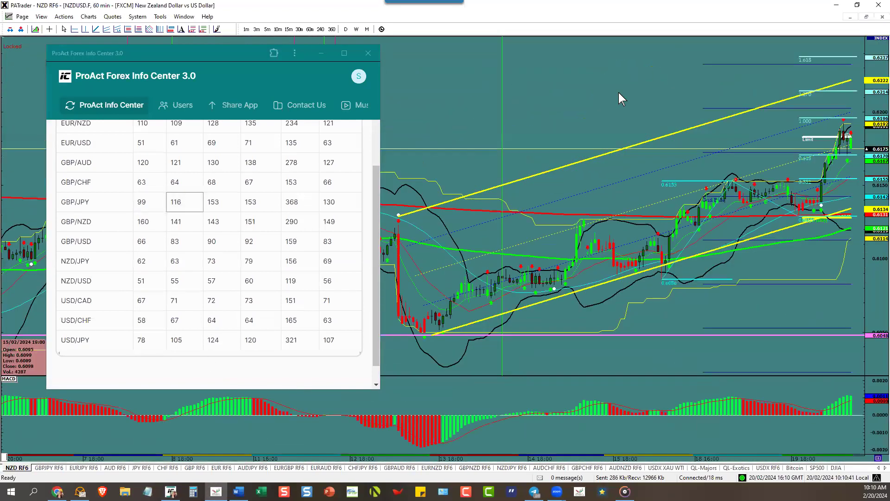
{"action": "left_click_drag", "start_coordinate": [618, 93], "coordinate": [438, 82]}
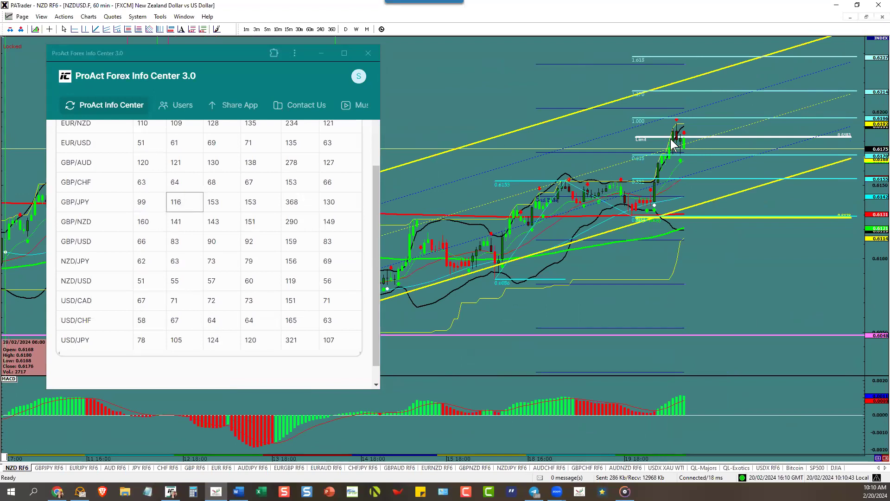
{"action": "mouse_move", "coordinate": [675, 125]}
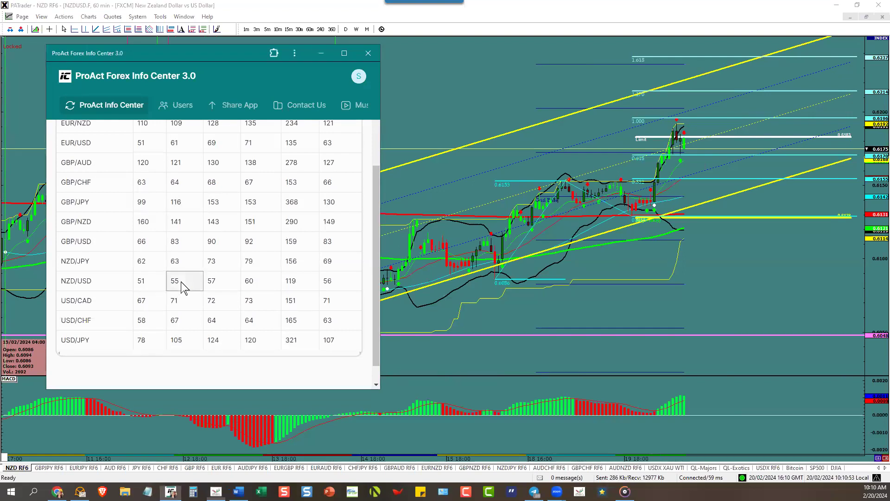
{"action": "left_click", "coordinate": [271, 446]}
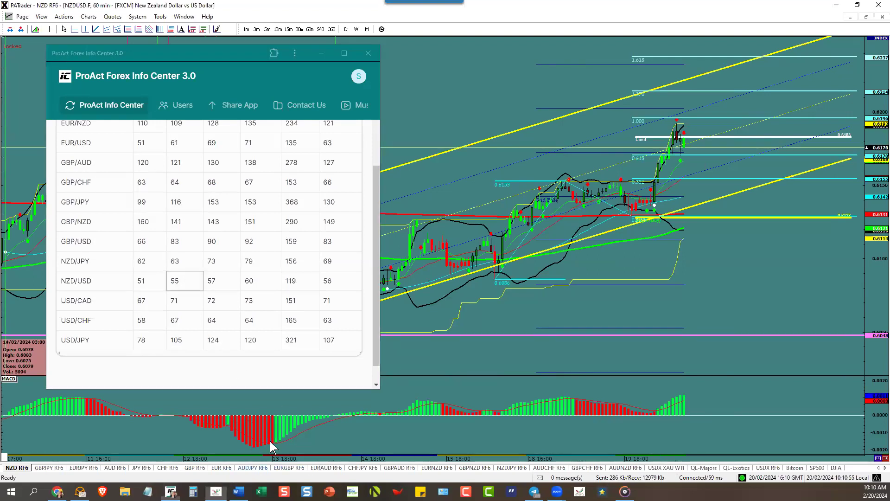
{"action": "left_click", "coordinate": [253, 468]}
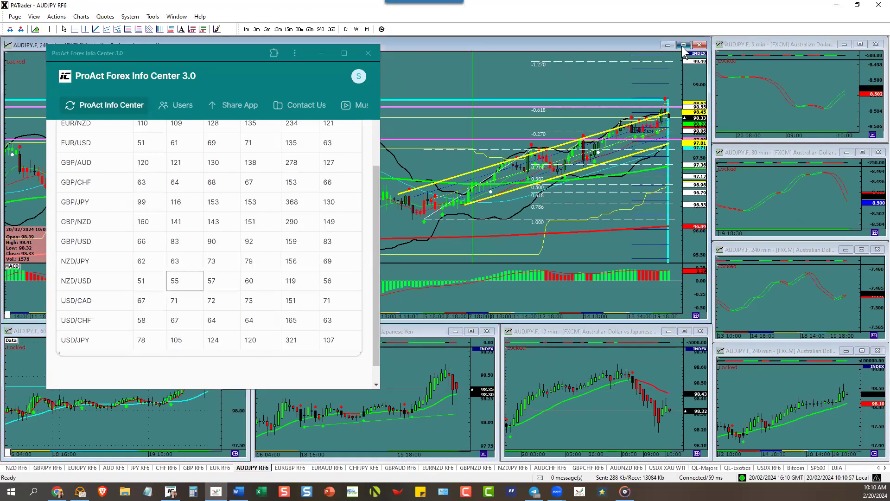
Enlarge and shift the AUDJPY 240-min chart, then sketch a falling MACD line, a projected drop and a support line
{"action": "left_click", "coordinate": [683, 46]}
{"action": "scroll", "coordinate": [585, 73], "scroll_direction": "down", "scroll_amount": 3}
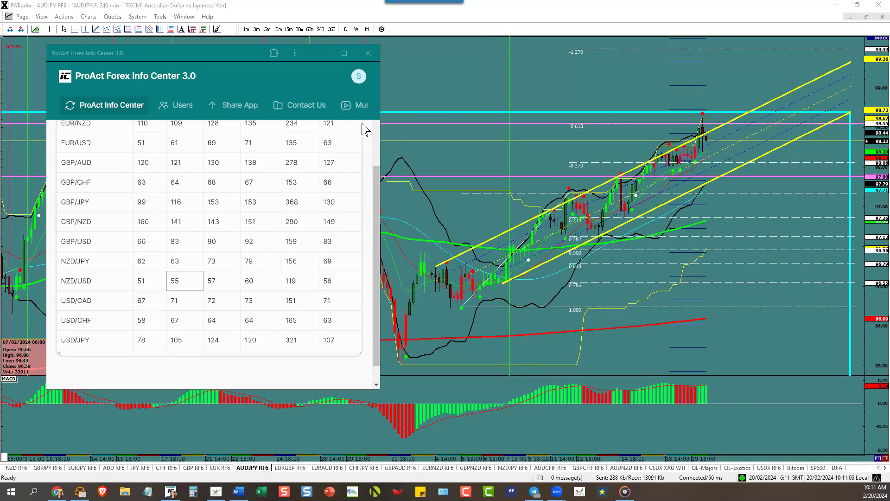
{"action": "left_click_drag", "start_coordinate": [658, 380], "coordinate": [725, 386]}
{"action": "mouse_move", "coordinate": [666, 147]}
{"action": "left_mouse_down"}
{"action": "mouse_move", "coordinate": [699, 123]}
{"action": "mouse_move", "coordinate": [791, 286]}
{"action": "left_mouse_up"}
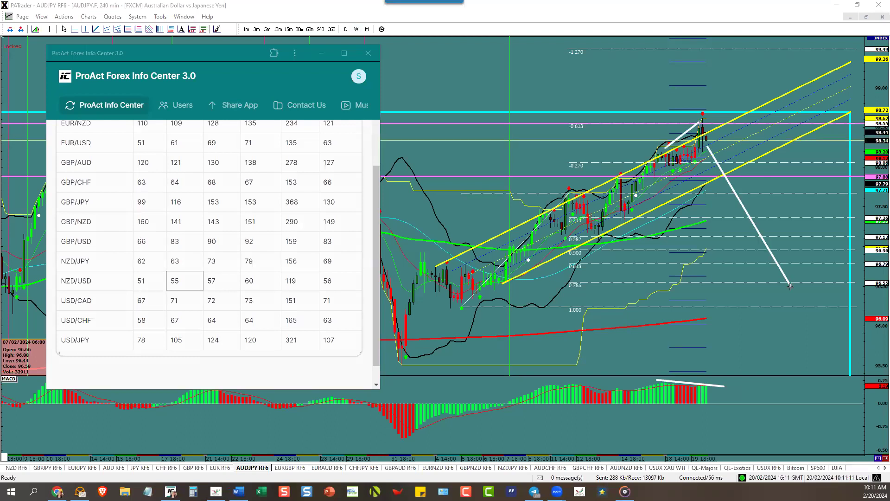
{"action": "left_click_drag", "start_coordinate": [410, 353], "coordinate": [851, 352]}
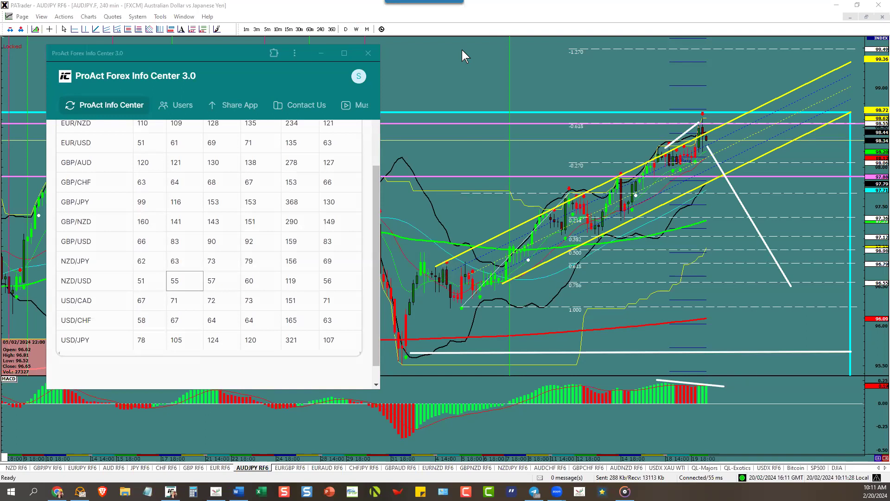
Clear the sketched lines, tilt the yellow channel, and box four upward pushes within it
{"action": "key", "text": "Escape"}
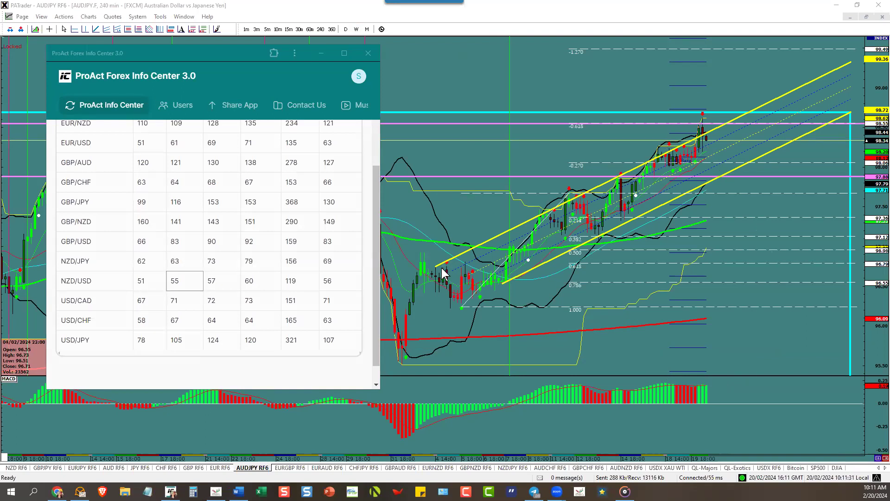
{"action": "left_click_drag", "start_coordinate": [438, 273], "coordinate": [421, 252]}
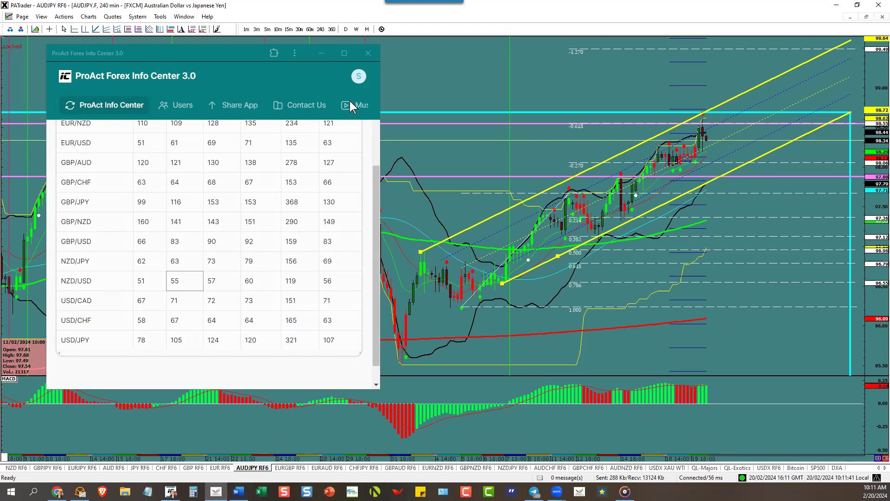
{"action": "mouse_move", "coordinate": [491, 226]}
{"action": "left_mouse_down"}
{"action": "mouse_move", "coordinate": [527, 292]}
{"action": "mouse_move", "coordinate": [546, 294]}
{"action": "left_mouse_up"}
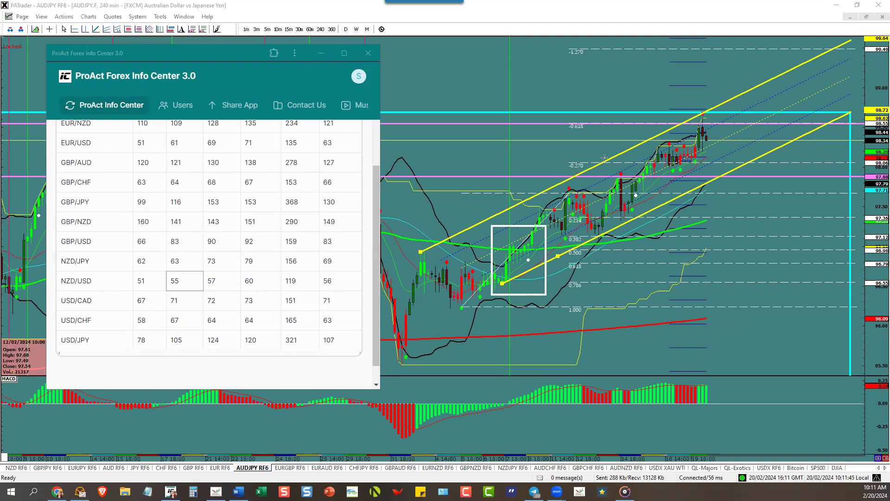
{"action": "mouse_move", "coordinate": [598, 170]}
{"action": "left_mouse_down"}
{"action": "mouse_move", "coordinate": [631, 228]}
{"action": "mouse_move", "coordinate": [622, 228]}
{"action": "left_mouse_up"}
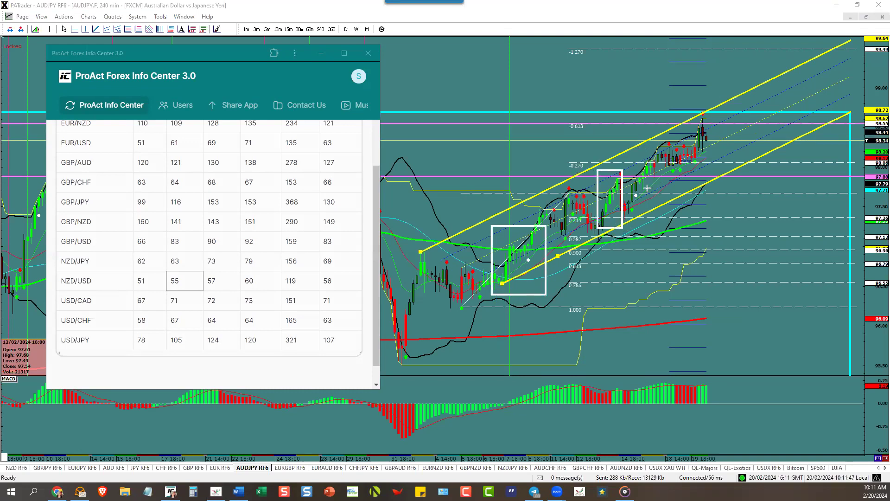
{"action": "left_click_drag", "start_coordinate": [640, 148], "coordinate": [653, 194]}
{"action": "left_click_drag", "start_coordinate": [699, 122], "coordinate": [714, 151]}
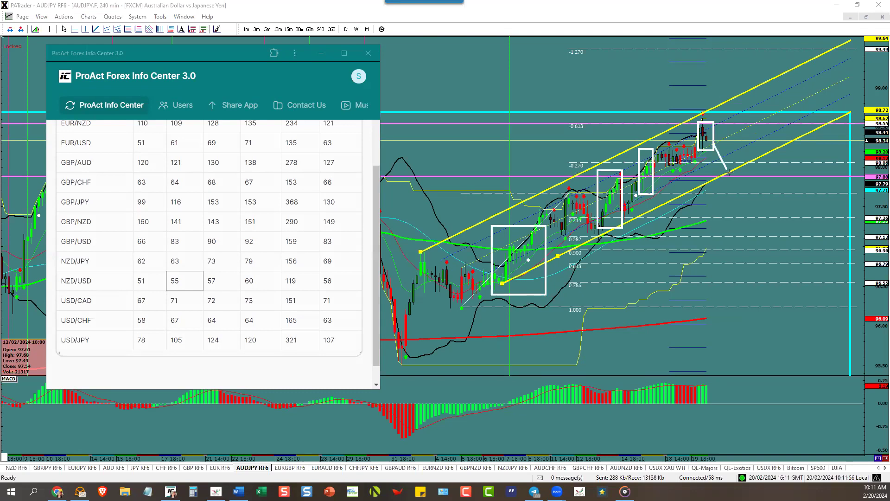
Extend the projected zigzag, add rising and white projection lines, then delete all drawings
{"action": "left_click", "coordinate": [743, 145]}
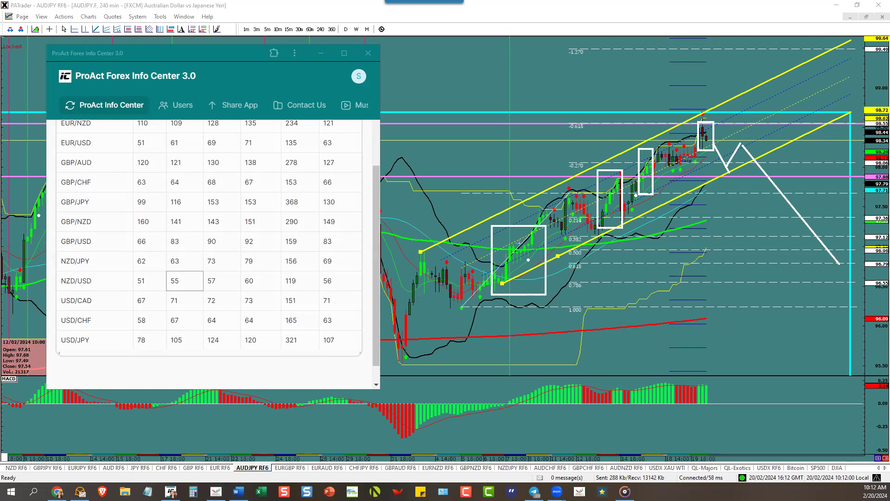
{"action": "mouse_move", "coordinate": [520, 242]}
{"action": "left_mouse_down"}
{"action": "mouse_move", "coordinate": [621, 175]}
{"action": "mouse_move", "coordinate": [707, 138]}
{"action": "left_mouse_up"}
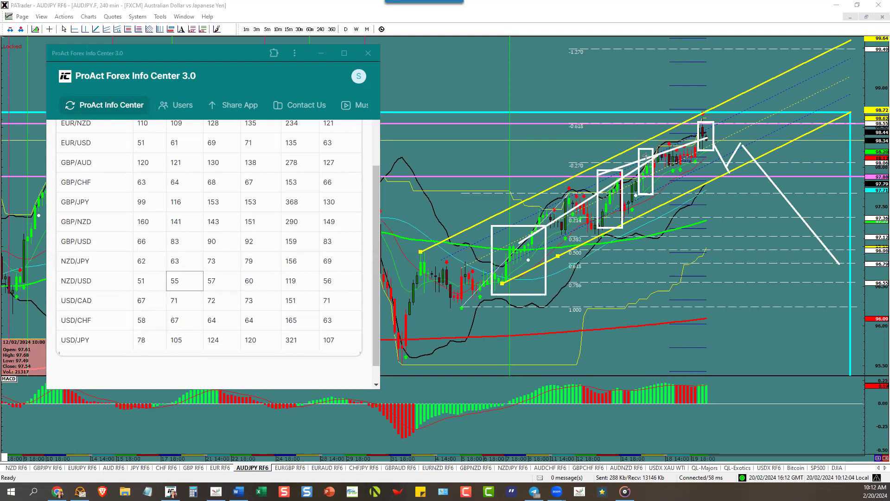
{"action": "left_click_drag", "start_coordinate": [647, 156], "coordinate": [738, 146]}
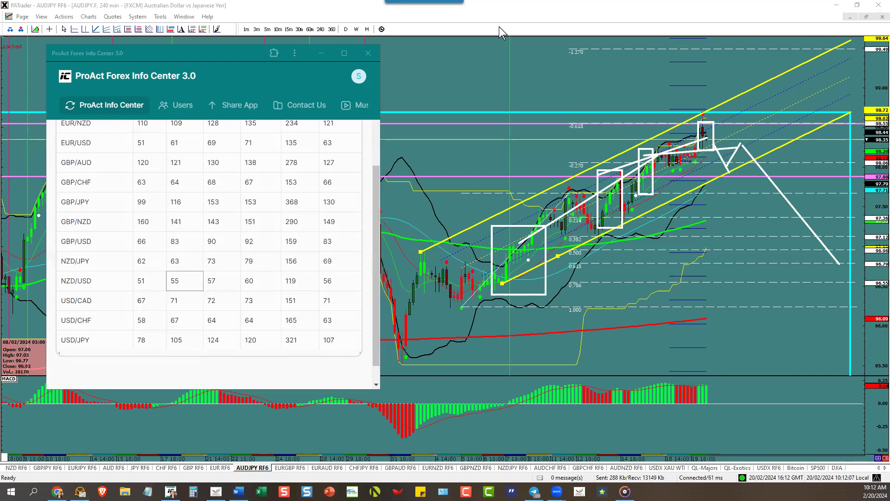
{"action": "key", "text": "Delete"}
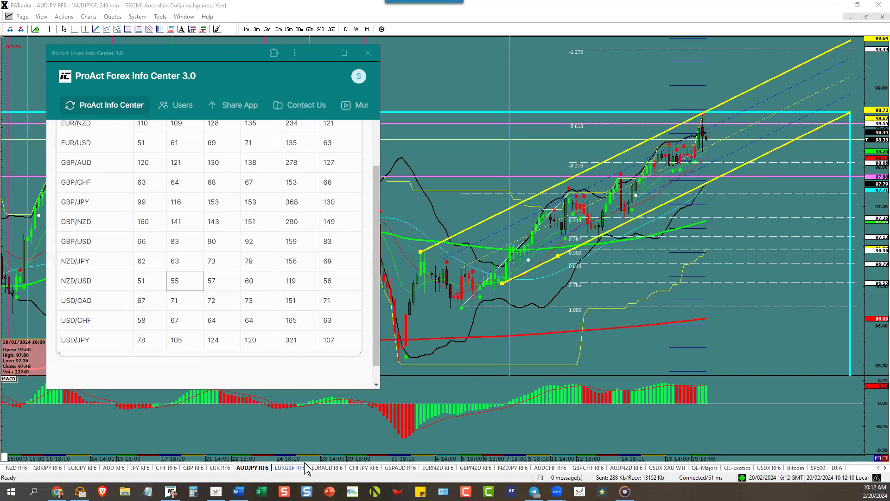
Show the EURAUD 60-min chart full size, shifted left, and mark EUR/AUD's ATR value of 94
{"action": "left_click", "coordinate": [327, 468]}
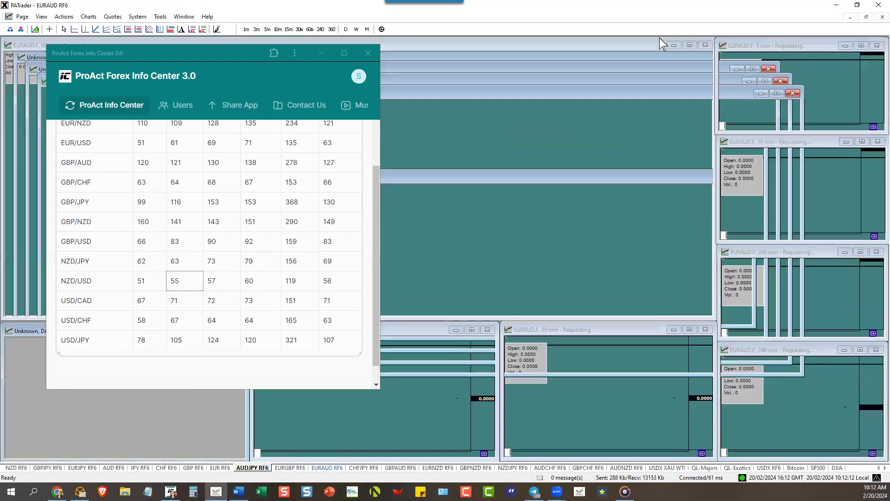
{"action": "left_click", "coordinate": [691, 45]}
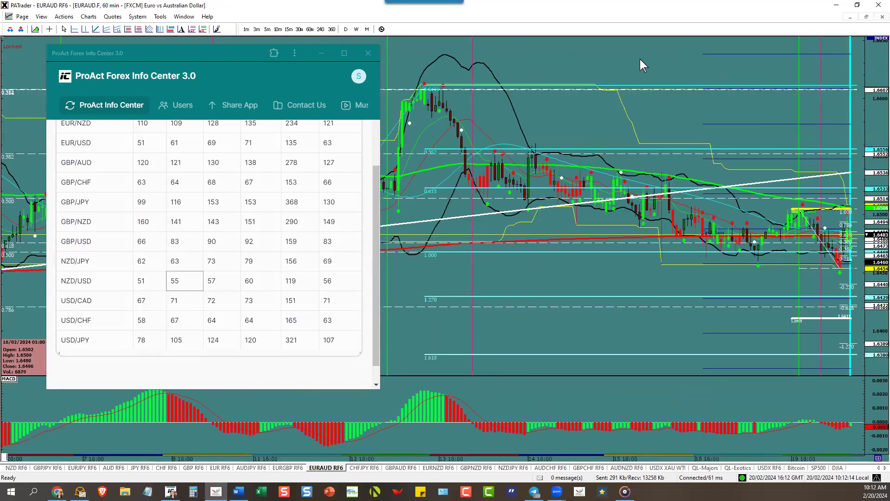
{"action": "scroll", "coordinate": [638, 93], "scroll_direction": "down", "scroll_amount": 5}
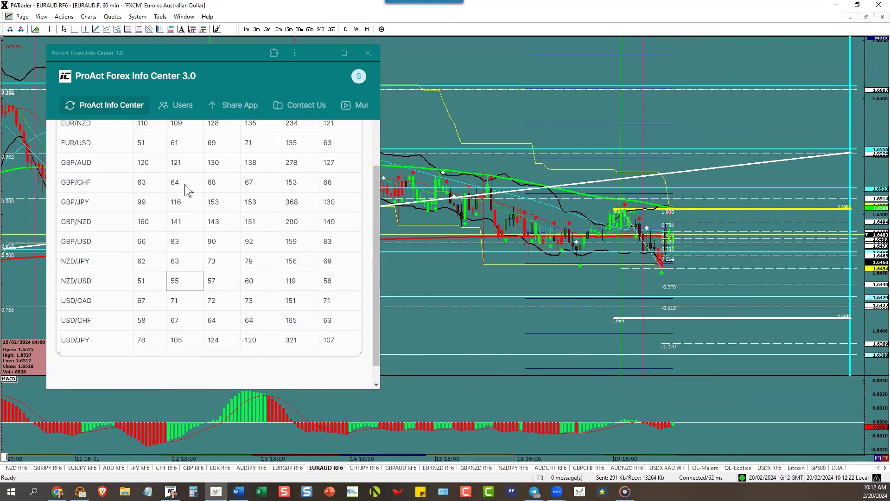
{"action": "scroll", "coordinate": [178, 144], "scroll_direction": "up", "scroll_amount": 3}
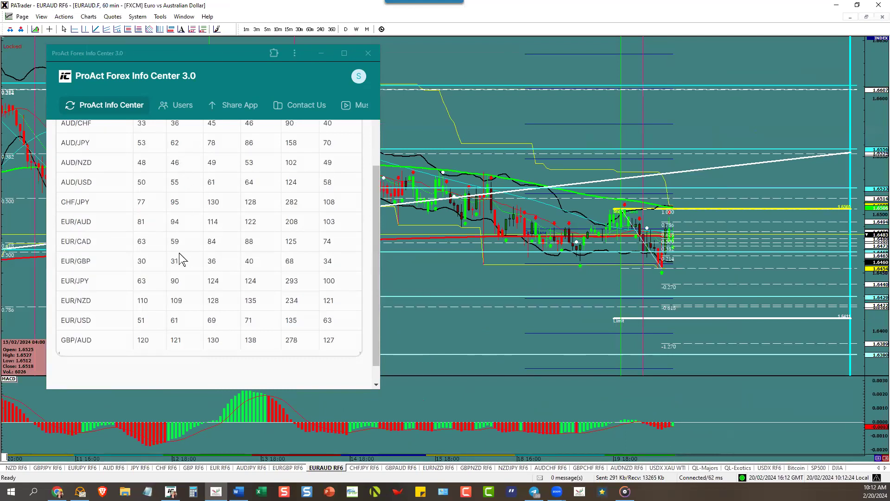
{"action": "left_click", "coordinate": [189, 229]}
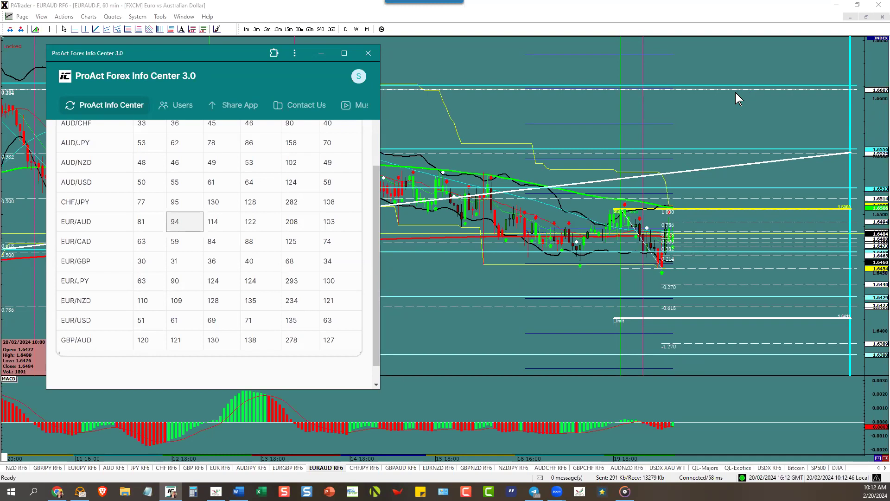
Show the CHFJPY 60-min chart full size, shifted left, and mark CHF/JPY's ATR value of 95
{"action": "left_click", "coordinate": [372, 469]}
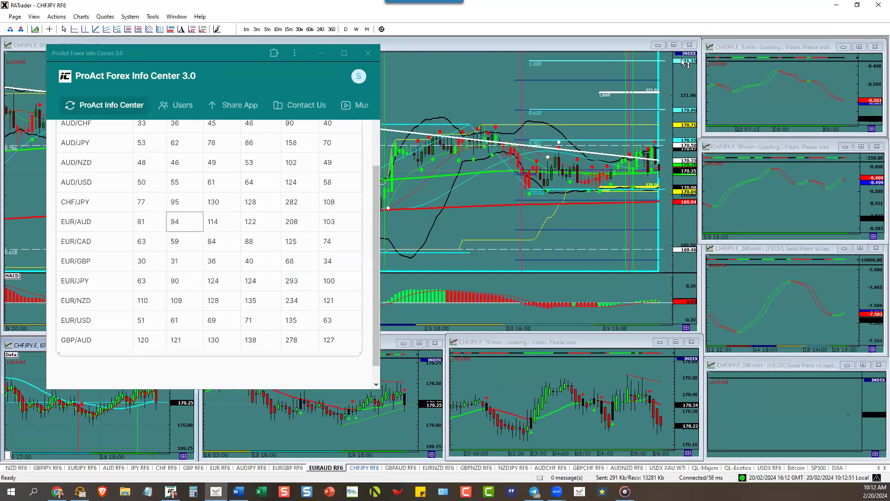
{"action": "left_click", "coordinate": [674, 46]}
{"action": "left_click_drag", "start_coordinate": [646, 83], "coordinate": [487, 73]}
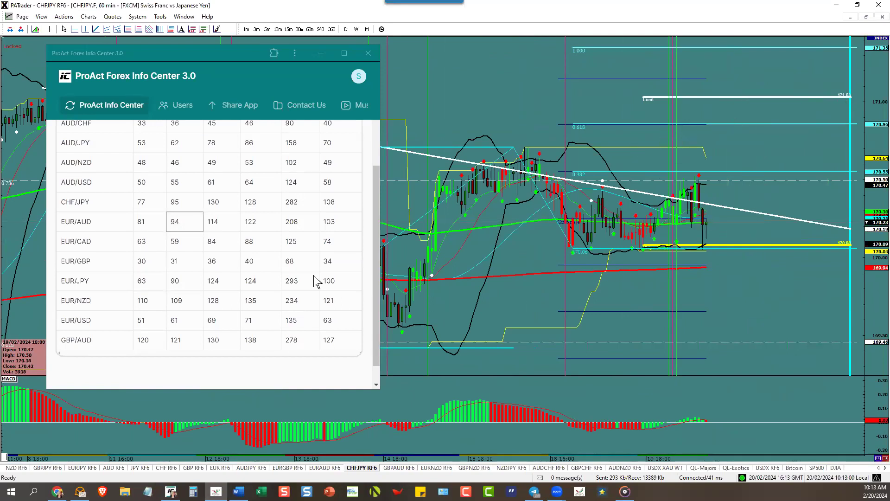
{"action": "left_click", "coordinate": [175, 203]}
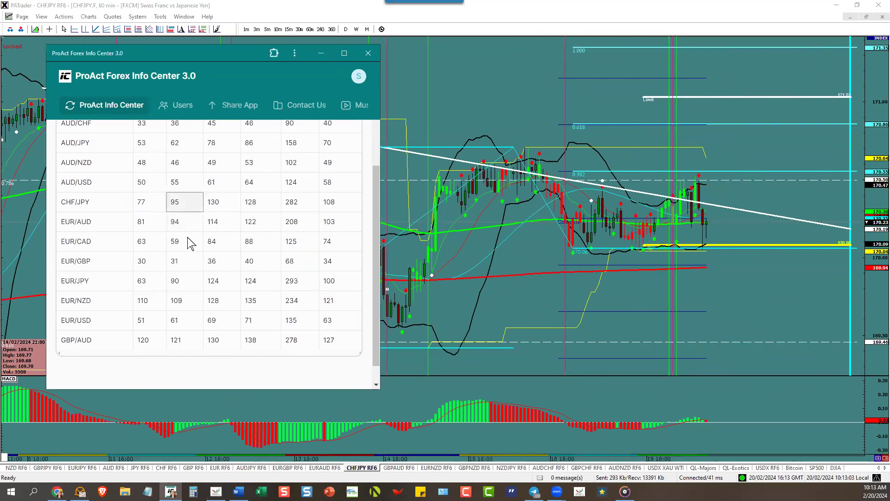
Open the GBPAUD page and show its 240-min chart full size, shifted left with space after the last bar
{"action": "left_click", "coordinate": [403, 468]}
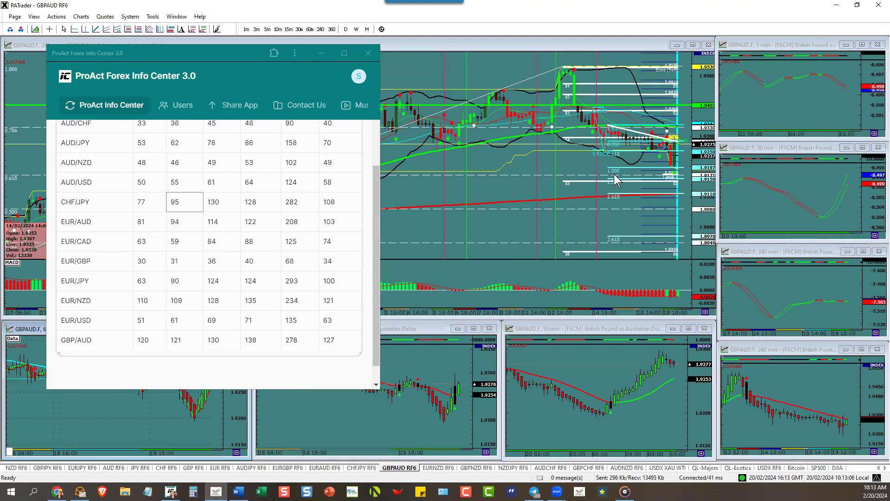
{"action": "left_click", "coordinate": [693, 45]}
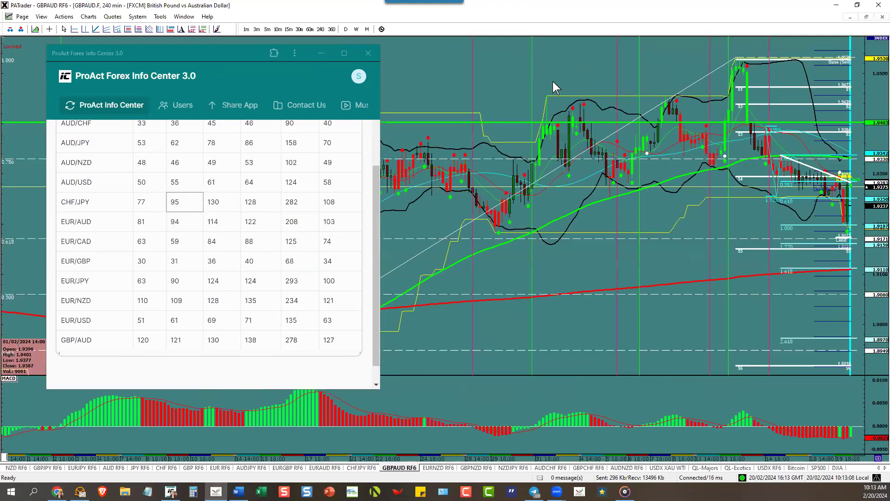
{"action": "left_click_drag", "start_coordinate": [553, 87], "coordinate": [418, 93]}
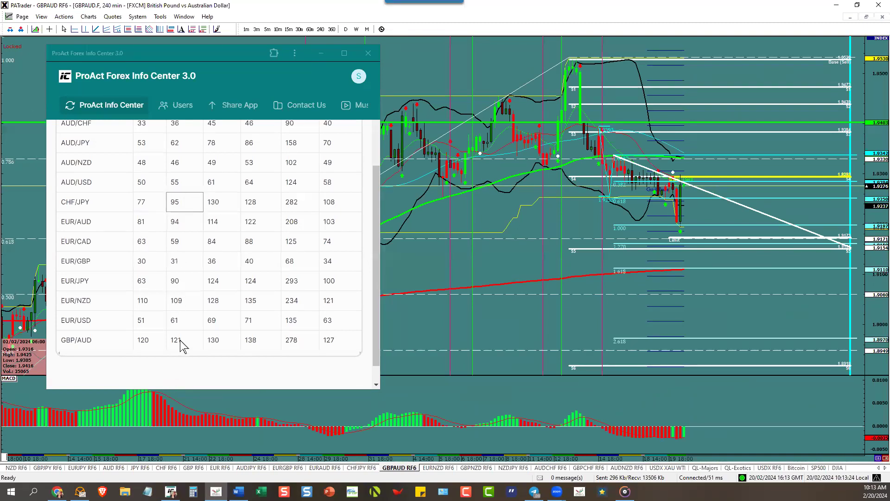
Show the EURNZD 60-min chart full size, mark EUR/NZD's ATR value 109, then switch to GBPNZD
{"action": "left_click", "coordinate": [444, 468]}
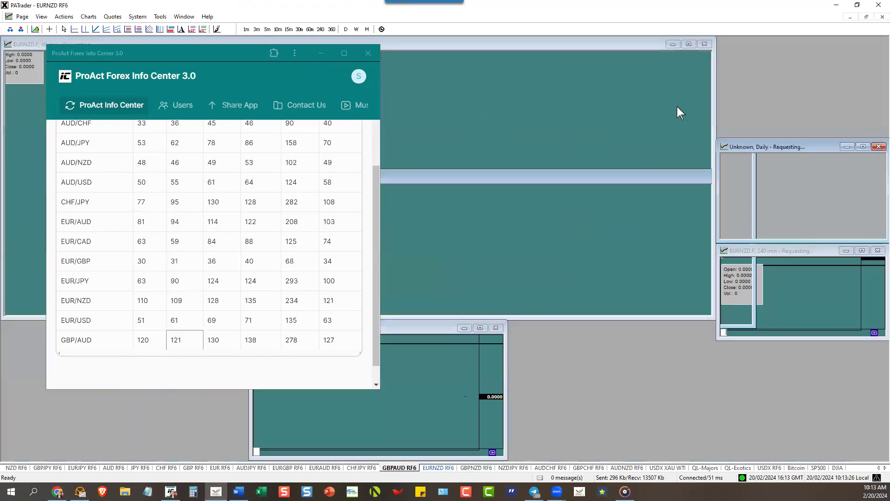
{"action": "left_click", "coordinate": [688, 44]}
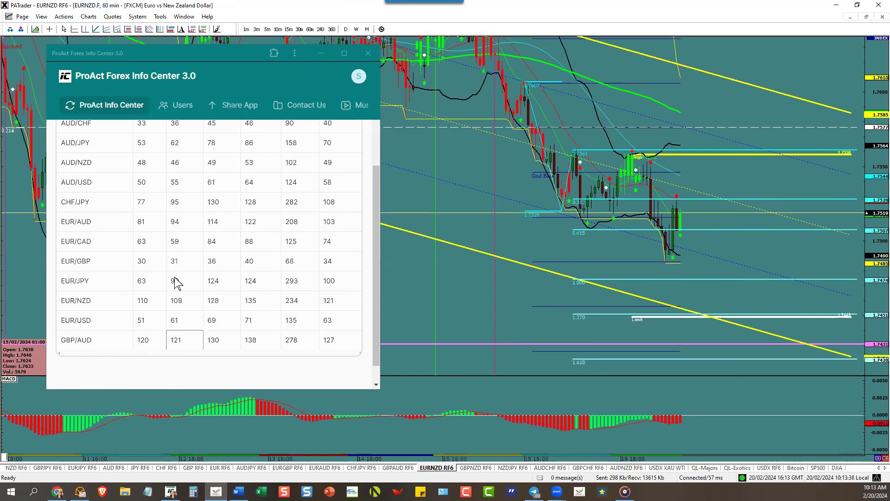
{"action": "left_click", "coordinate": [183, 305]}
{"action": "left_click", "coordinate": [484, 469]}
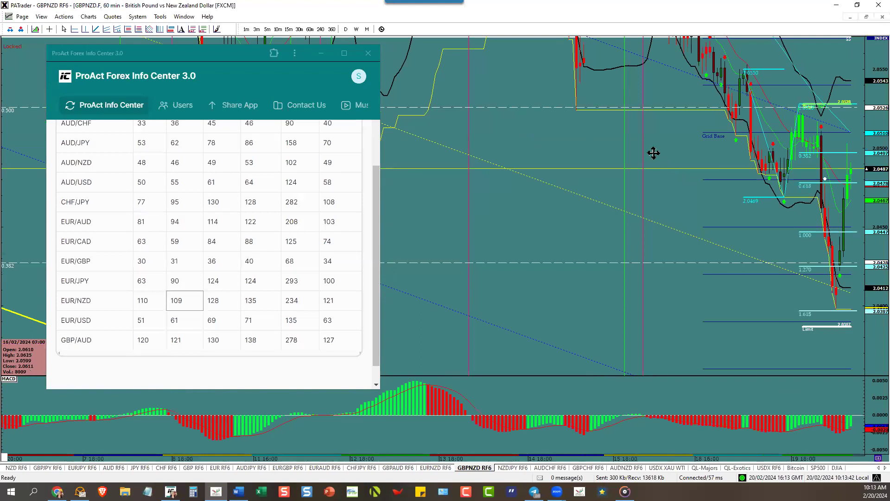
Shift the GBPNZD chart left, mark GBP/NZD's ATR value of 141, then open the NZDJPY page
{"action": "left_click_drag", "start_coordinate": [654, 153], "coordinate": [624, 199]}
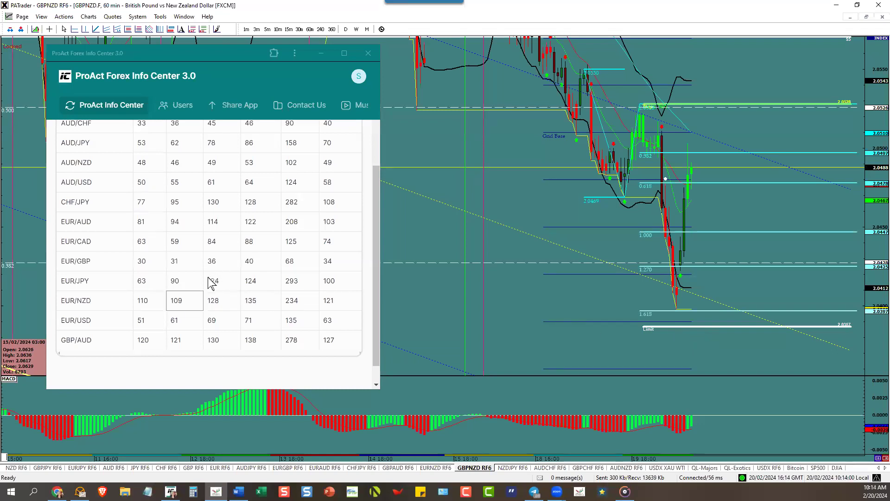
{"action": "scroll", "coordinate": [202, 304], "scroll_direction": "down", "scroll_amount": 3}
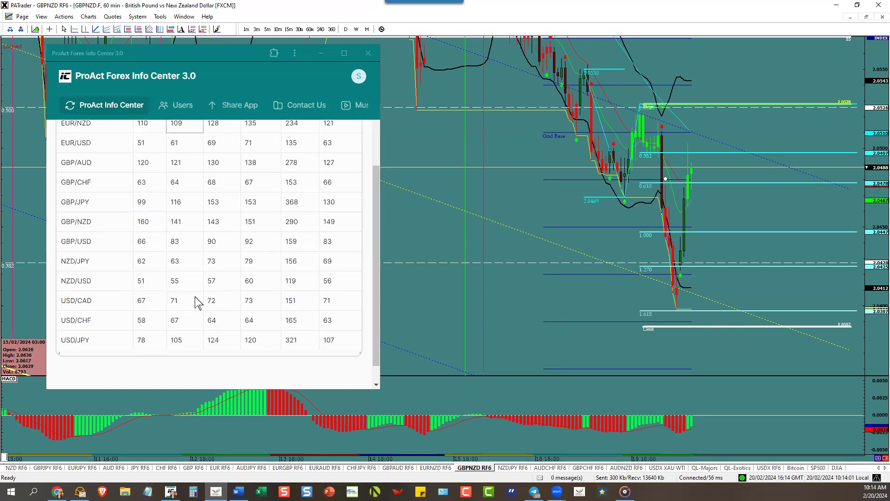
{"action": "left_click", "coordinate": [184, 226]}
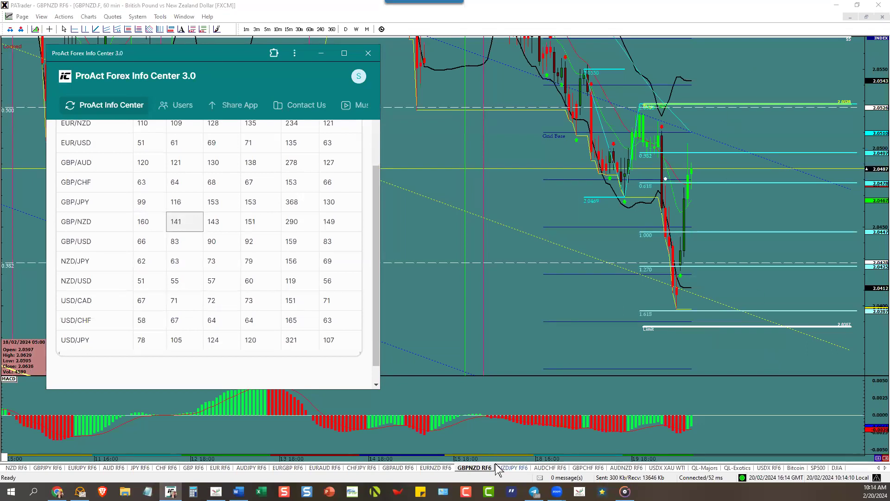
{"action": "left_click", "coordinate": [513, 467]}
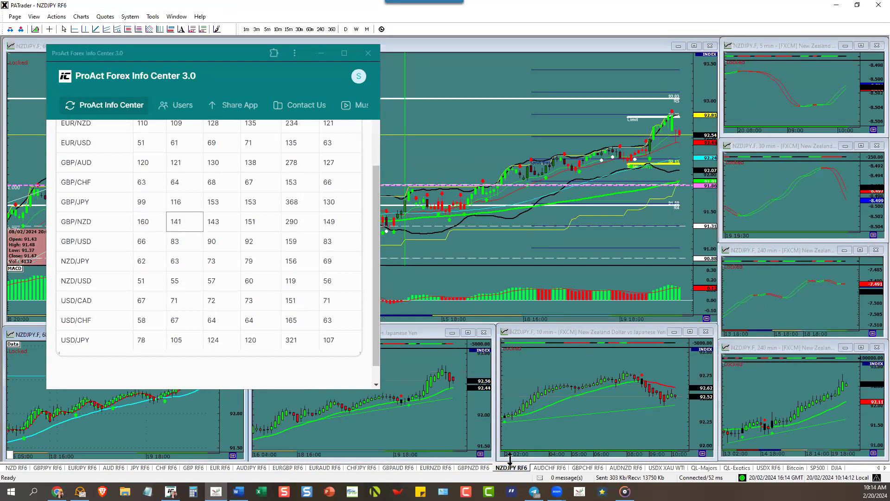
Enlarge the NZDJPY 60-min chart, mark NZD/JPY's ATR value of 63, then switch to GBPCHF
{"action": "left_click", "coordinate": [695, 46]}
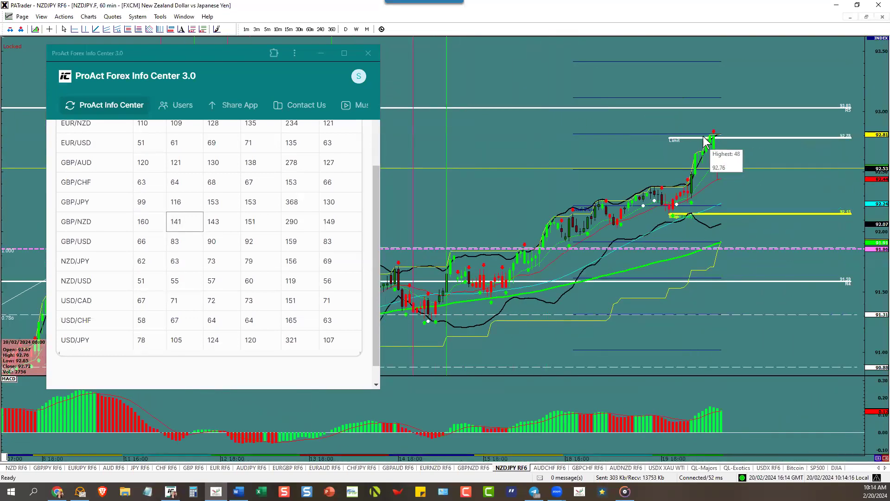
{"action": "left_click", "coordinate": [178, 268]}
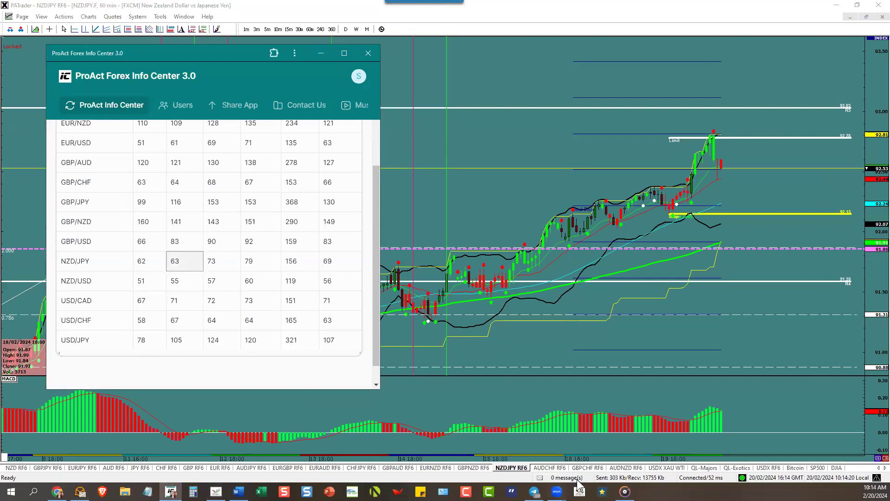
{"action": "left_click", "coordinate": [588, 468]}
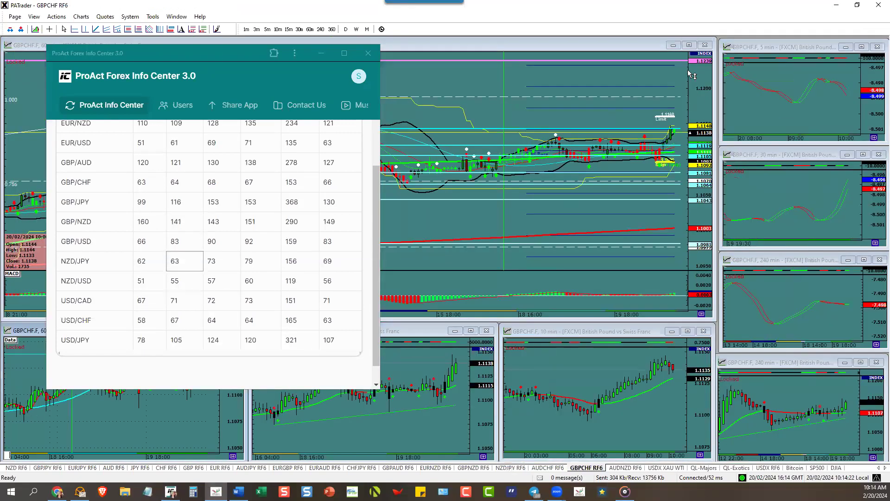
Shift the GBPCHF 60-min chart left and mark GBP/CHF's ATR value of 64
{"action": "left_click_drag", "start_coordinate": [667, 107], "coordinate": [552, 96]}
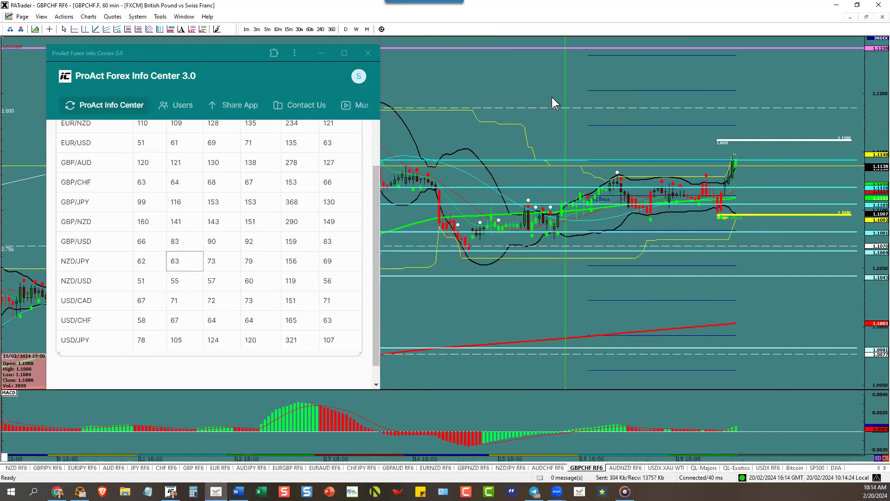
{"action": "mouse_move", "coordinate": [742, 148]}
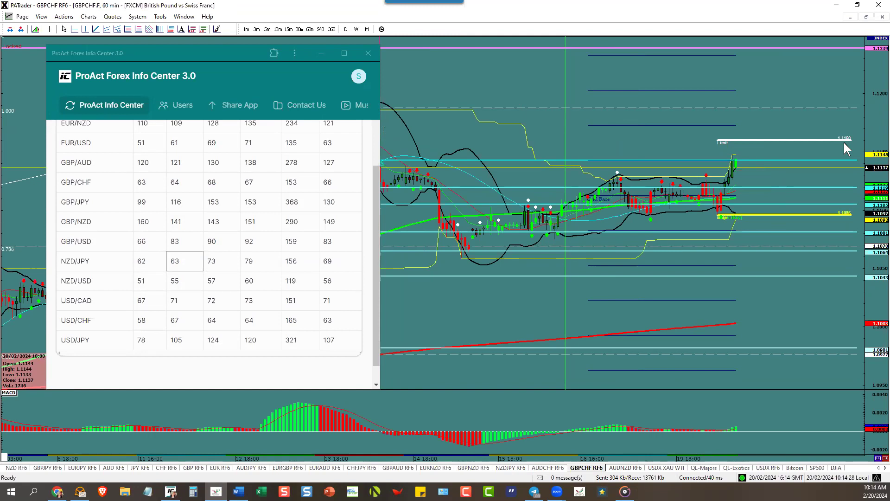
{"action": "left_click", "coordinate": [178, 188]}
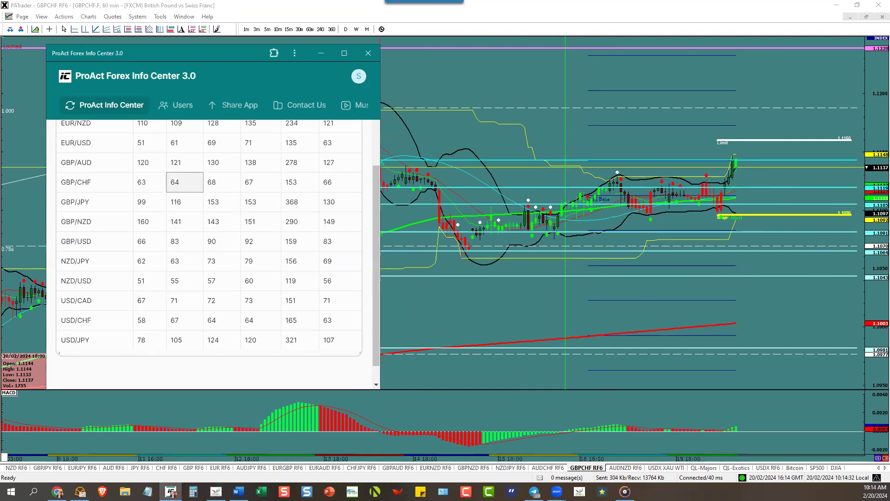